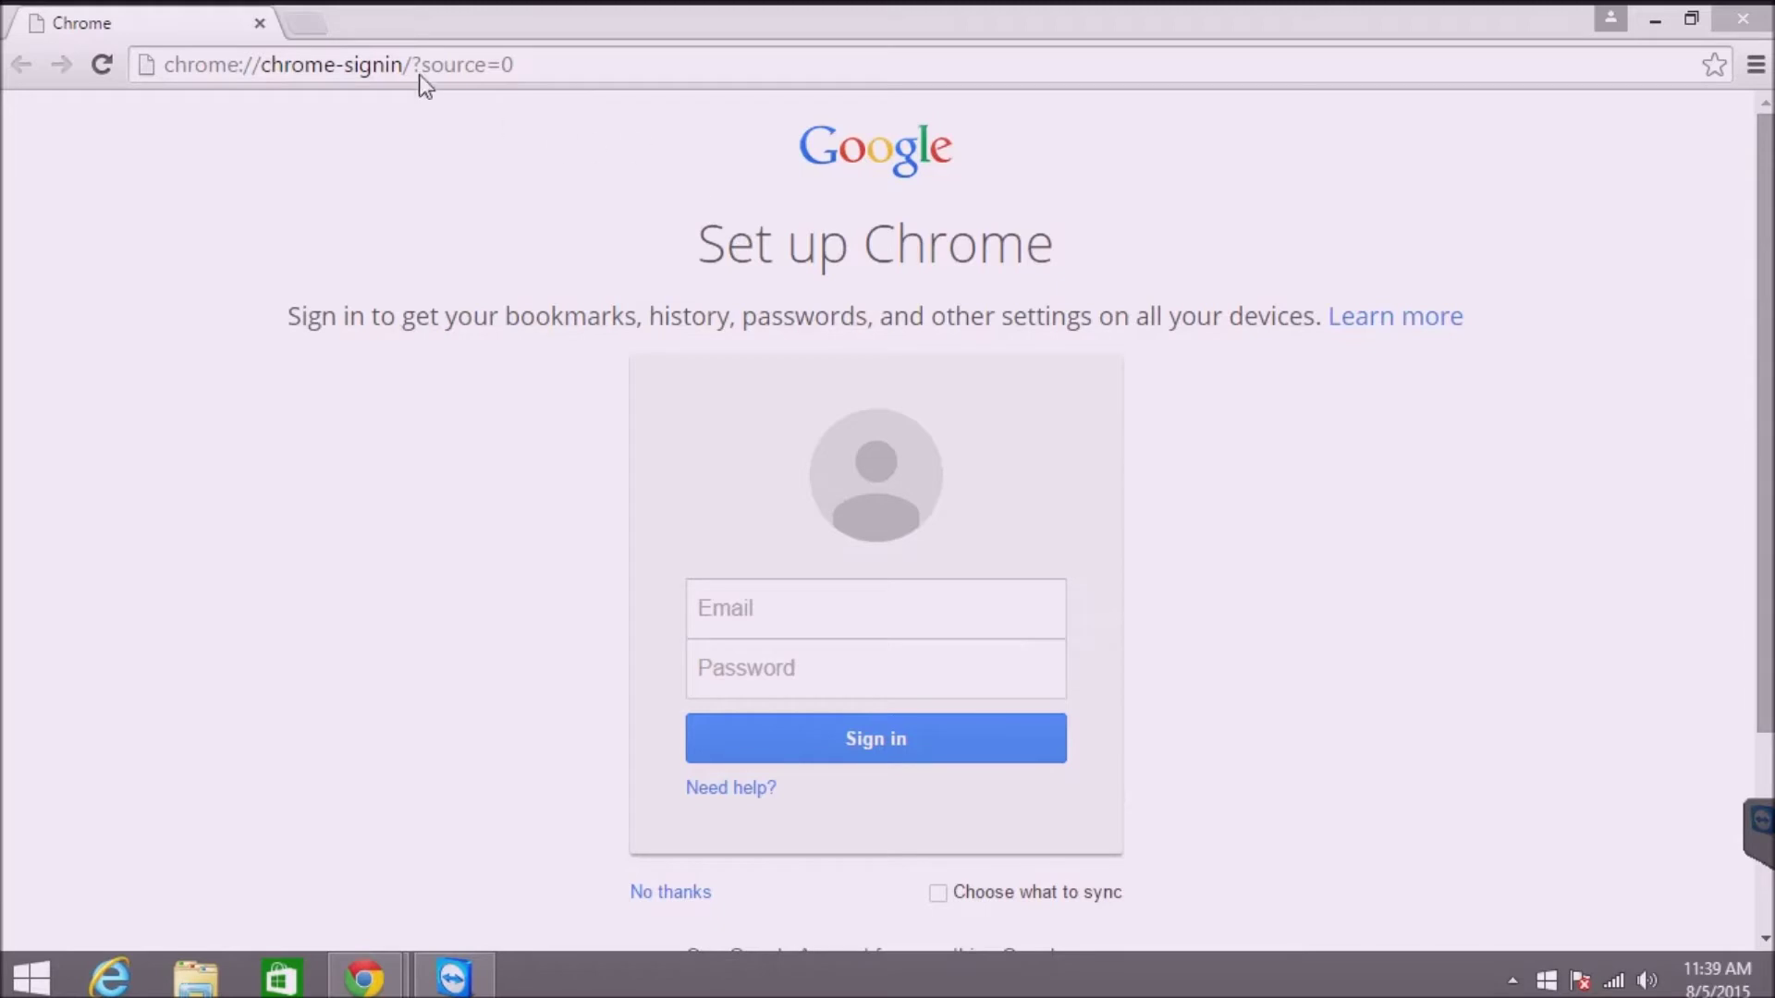
Replace the Chrome setup tab with YouTube and view the Subscriptions feed.
left_click(302, 27)
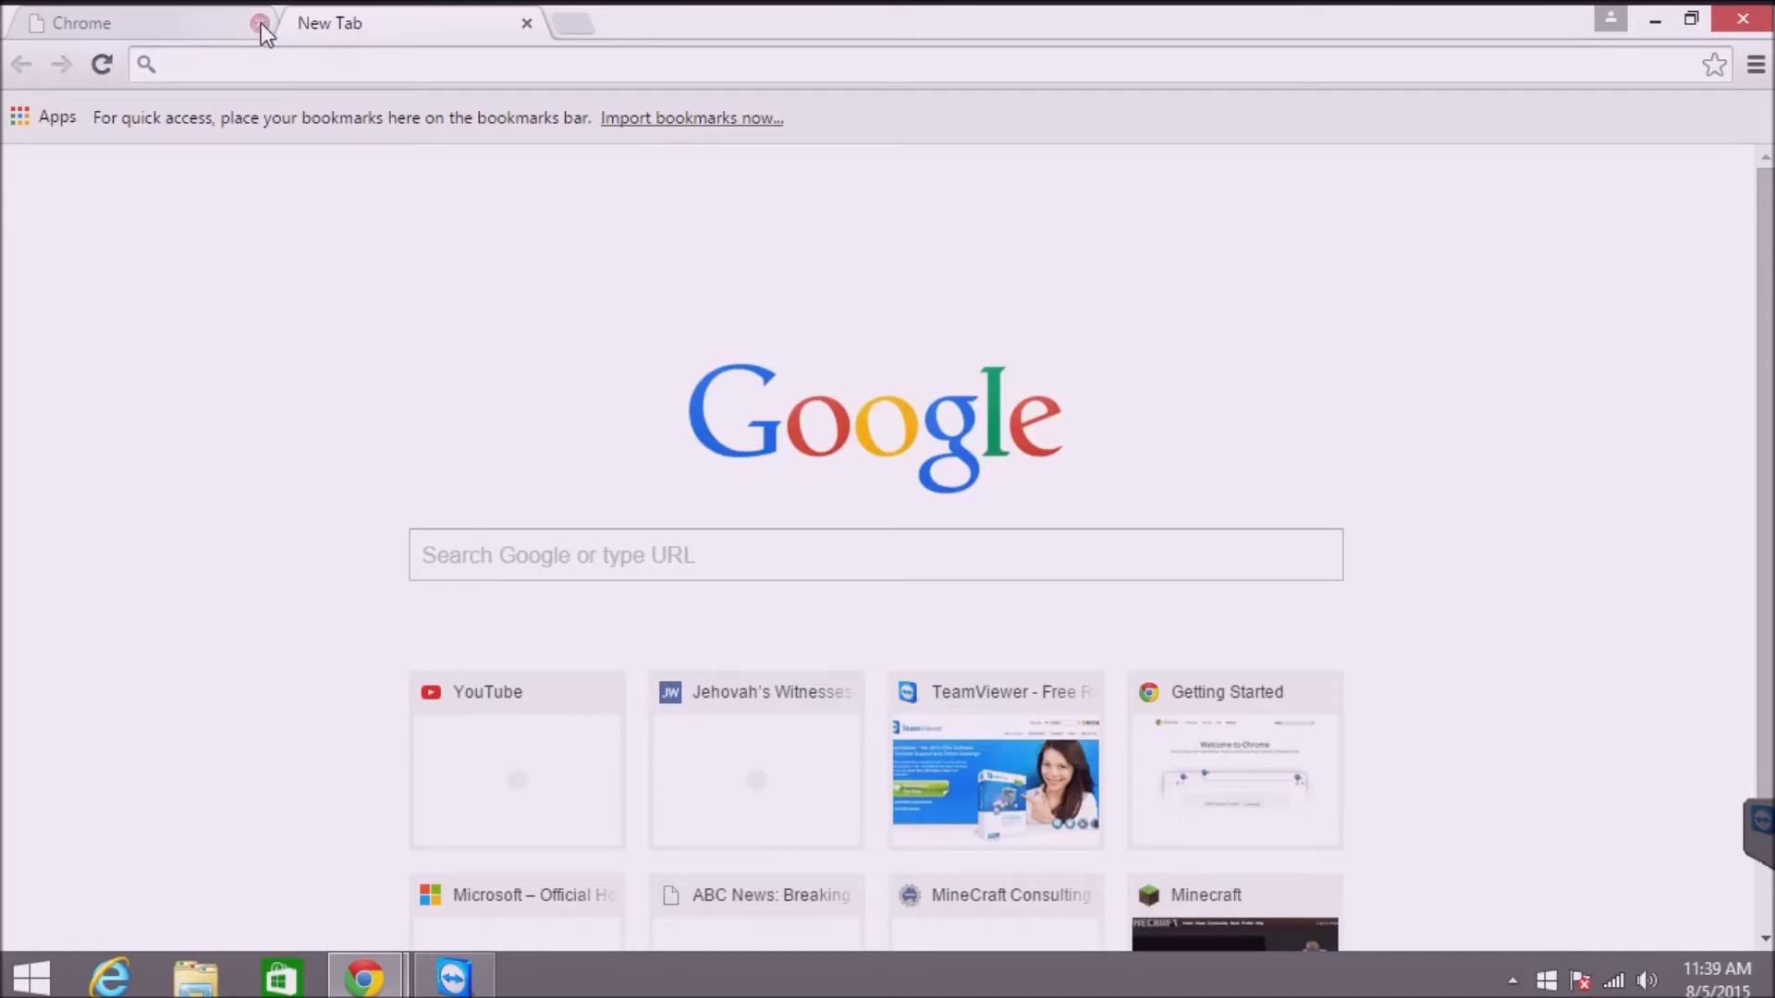
left_click(262, 24)
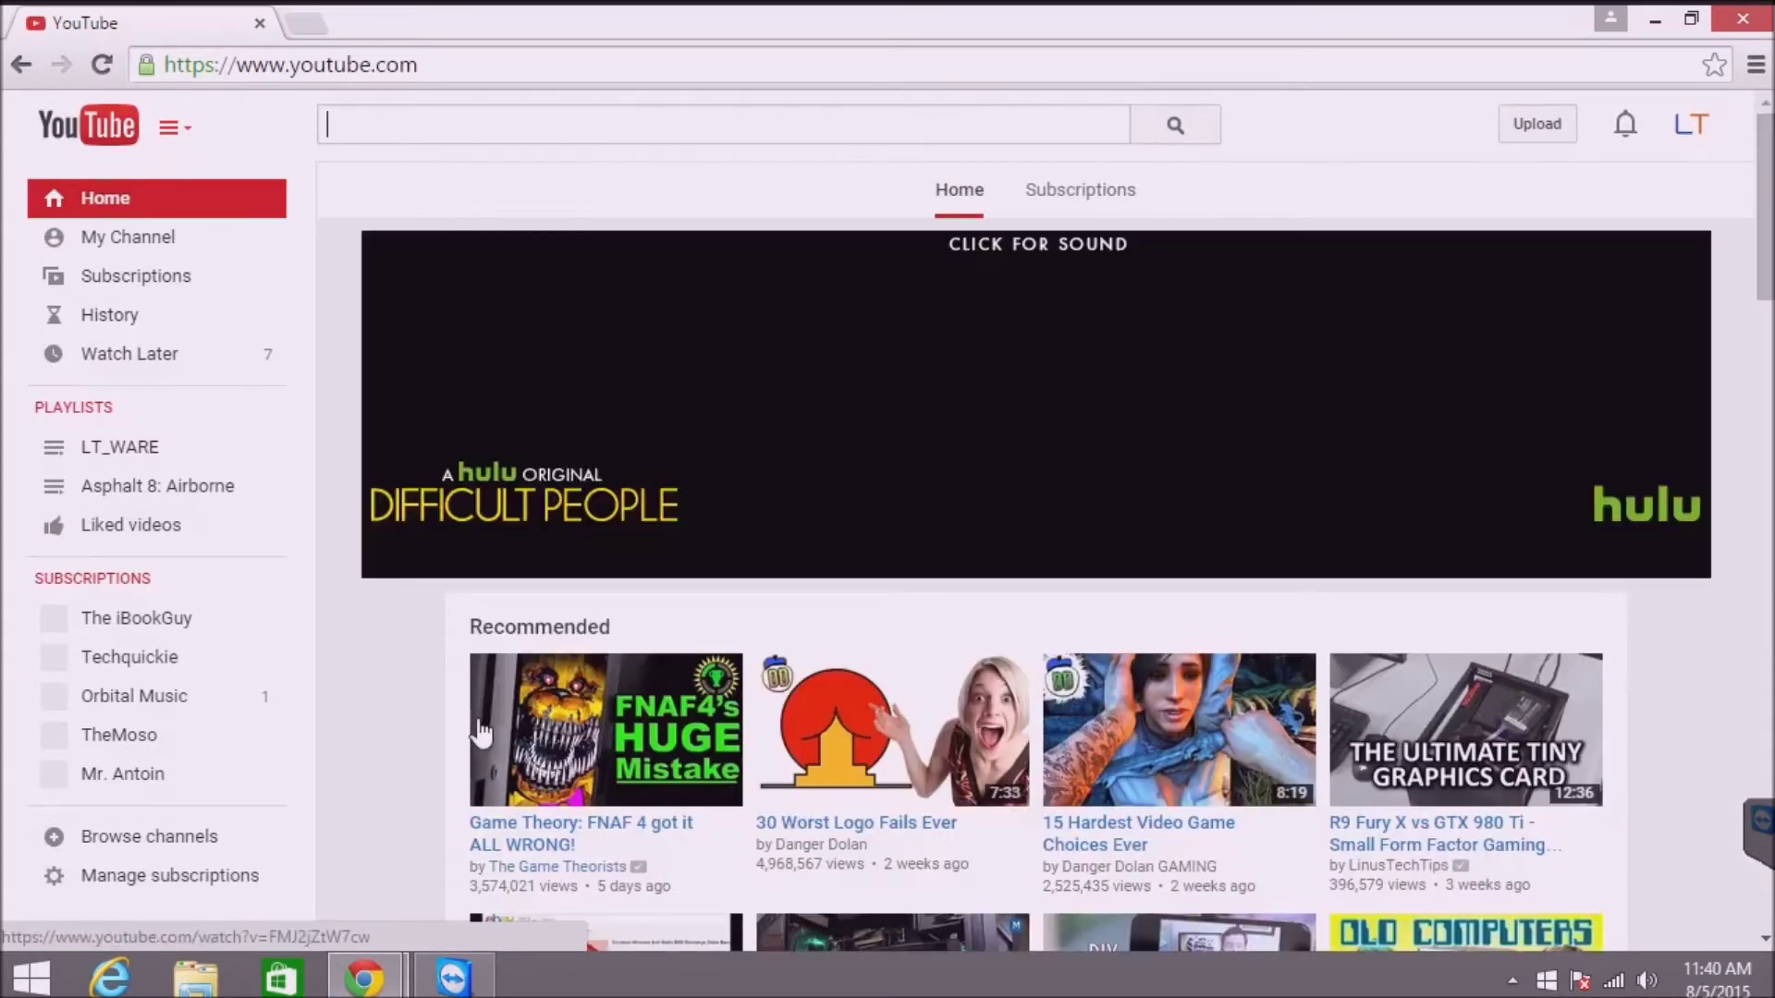
left_click(168, 277)
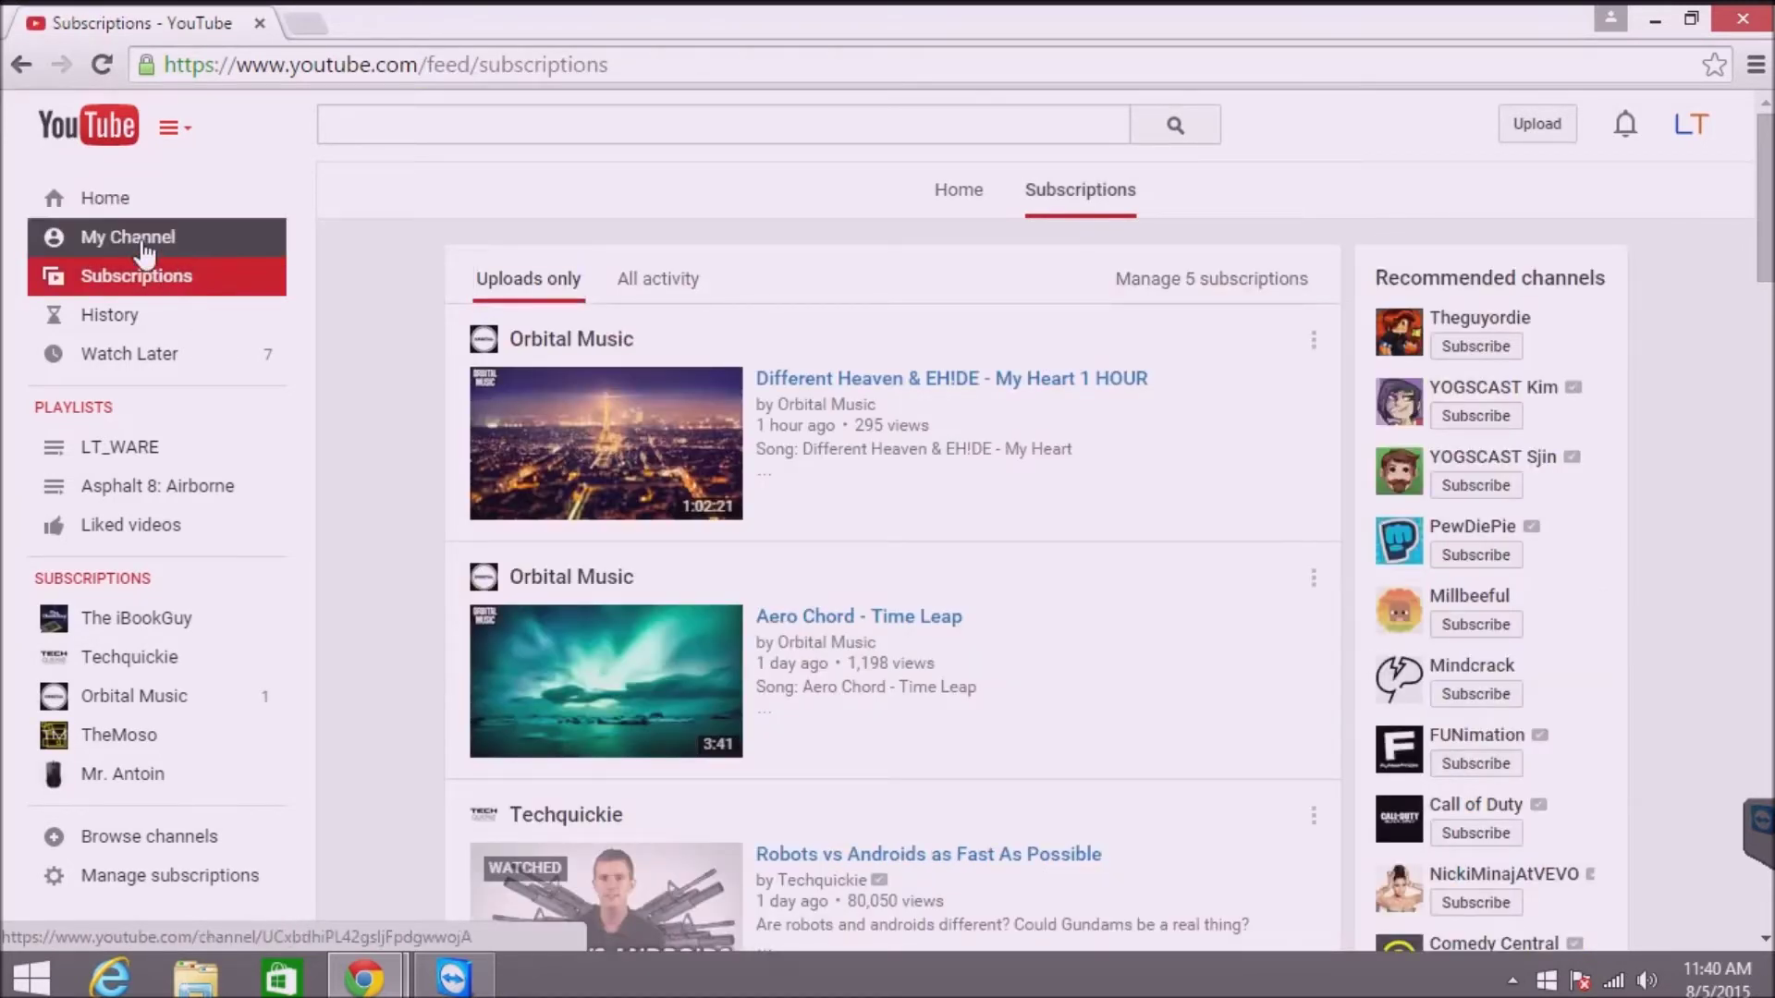
View the Lndo Tech channel page, then launch Task Manager from the taskbar.
left_click(143, 245)
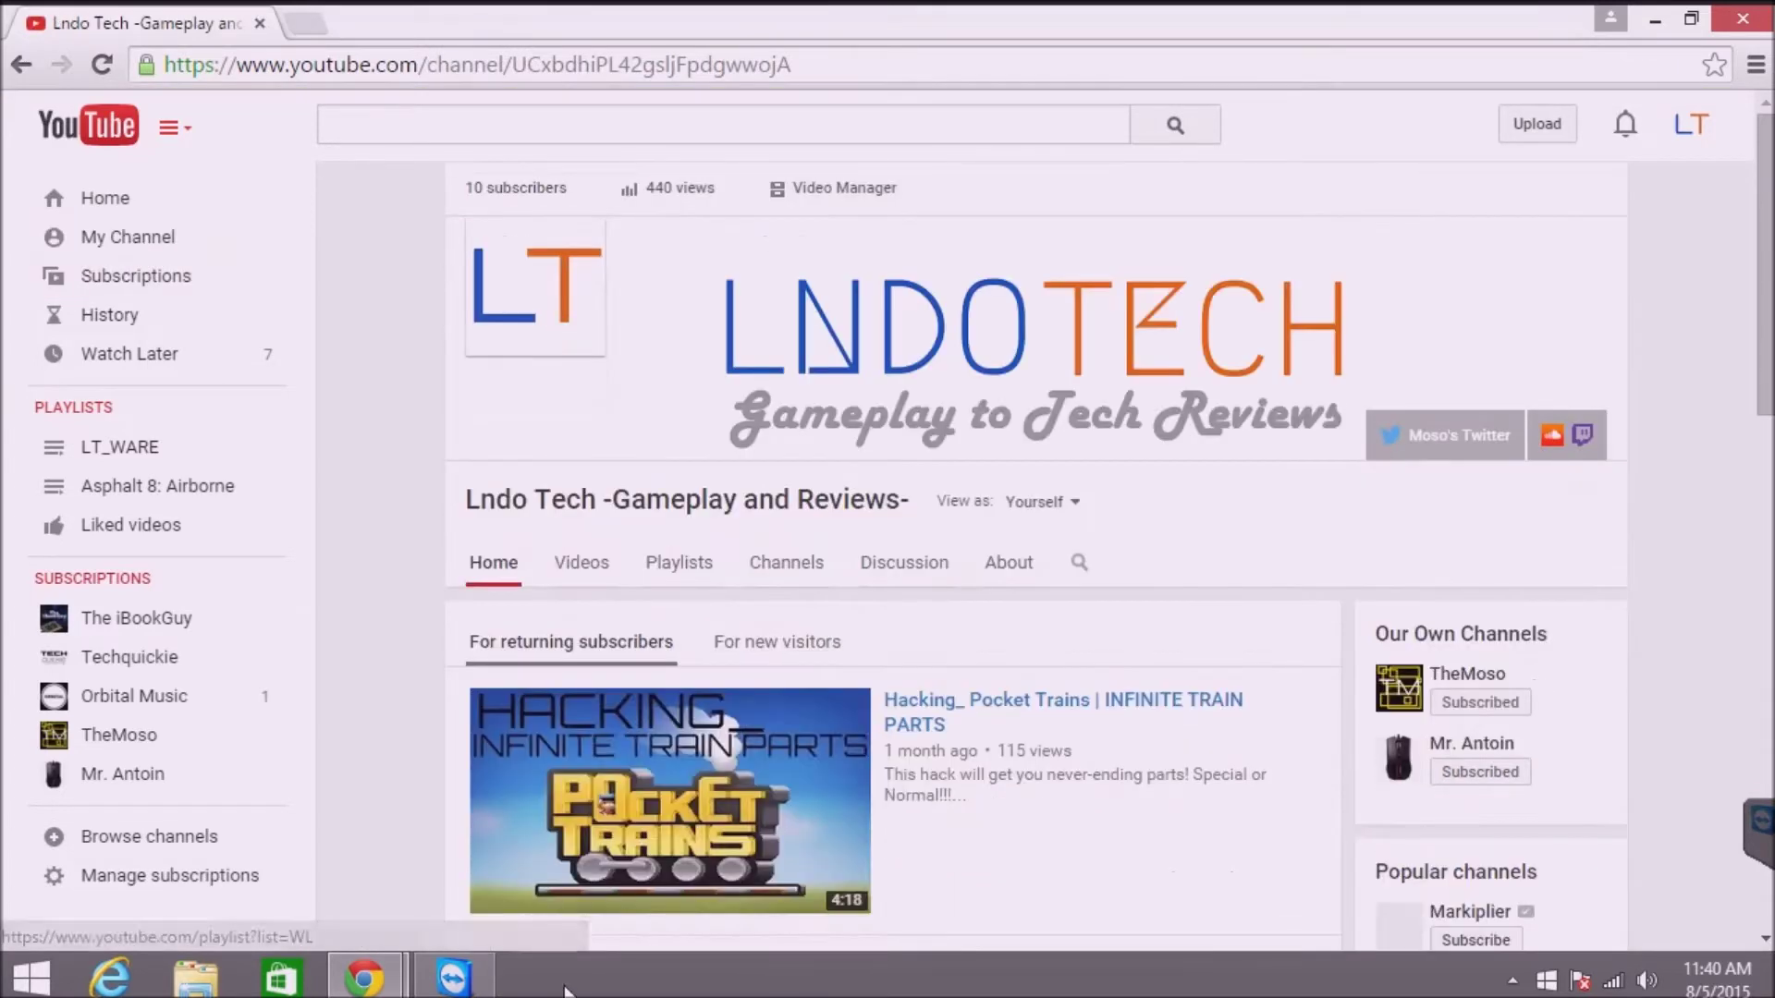
right_click(583, 977)
left_click(642, 897)
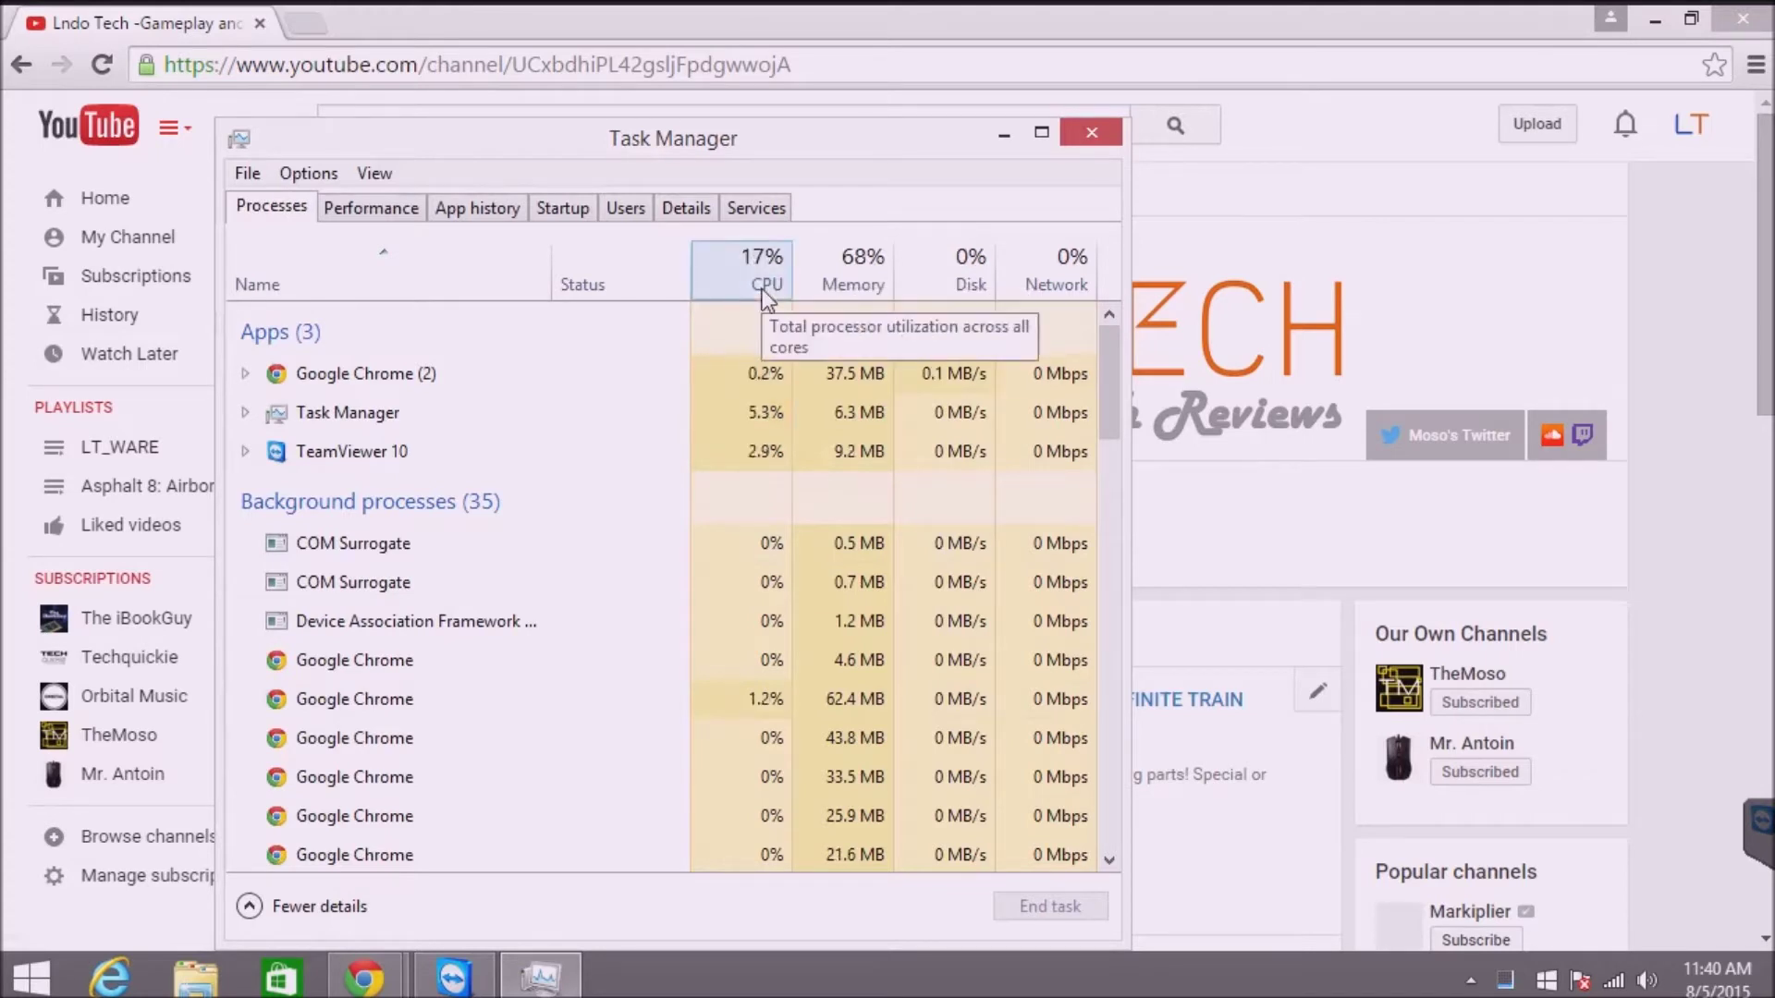
Sort processes by CPU usage, review the CPU performance graph, then close Task Manager.
left_click(761, 287)
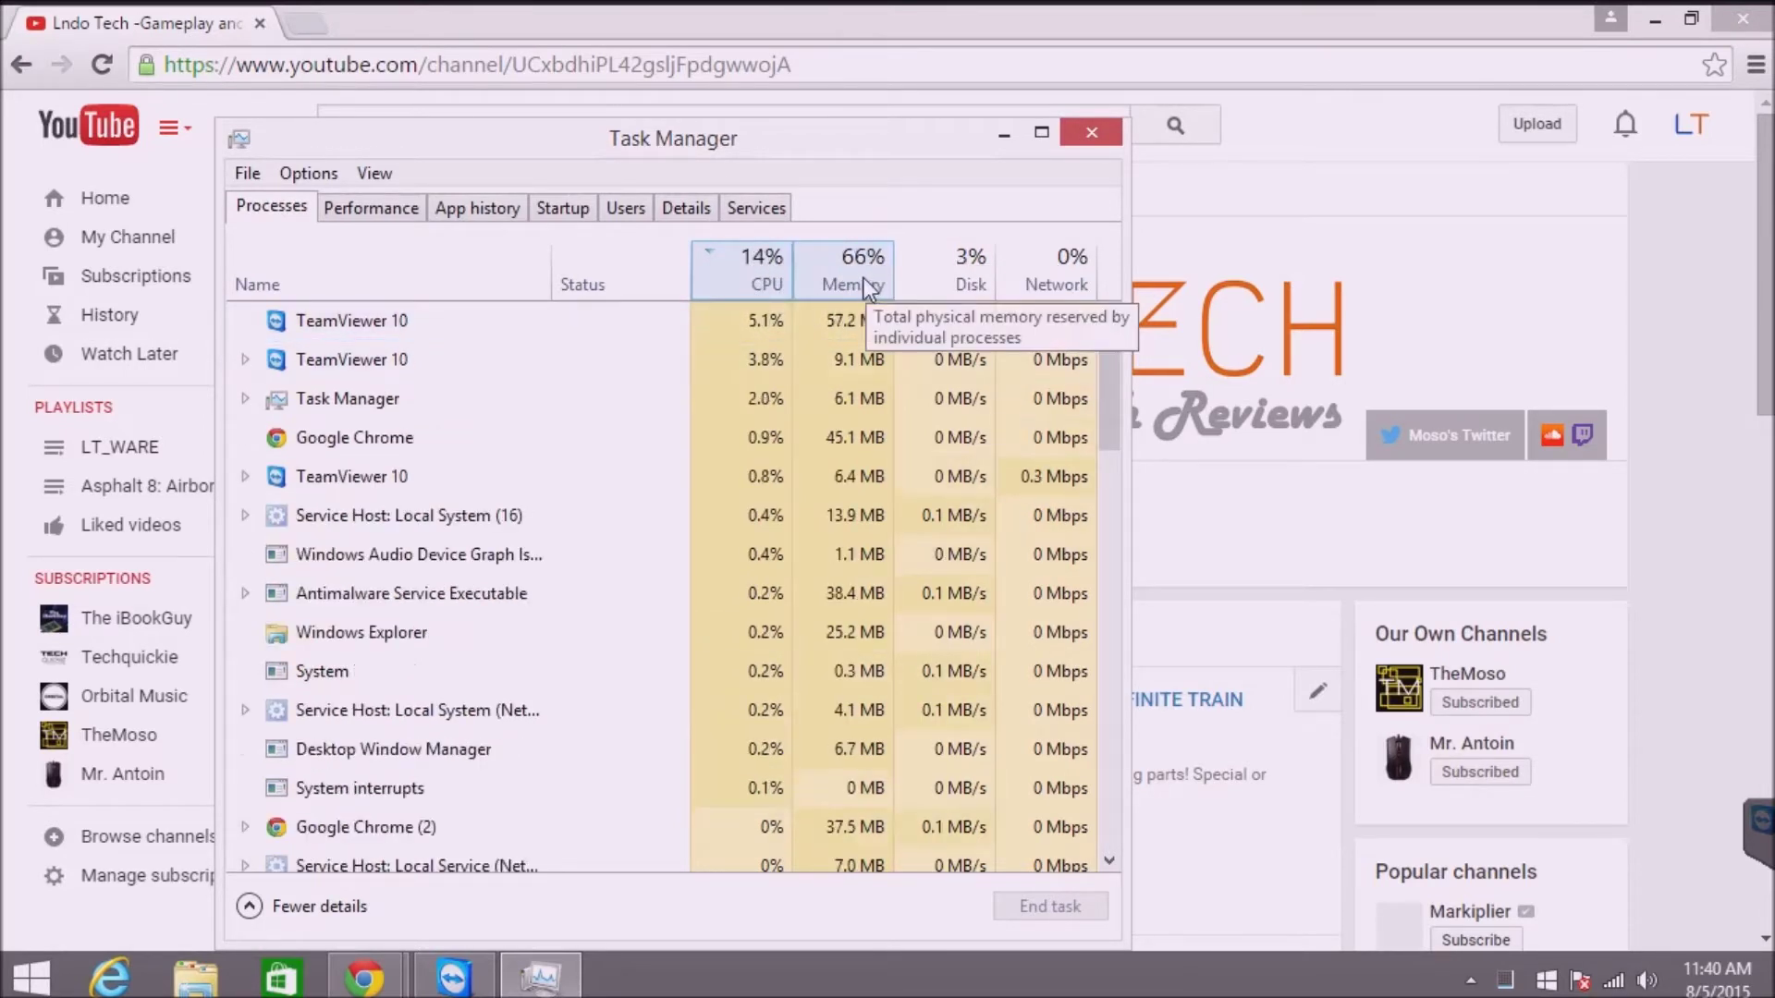
left_click(369, 212)
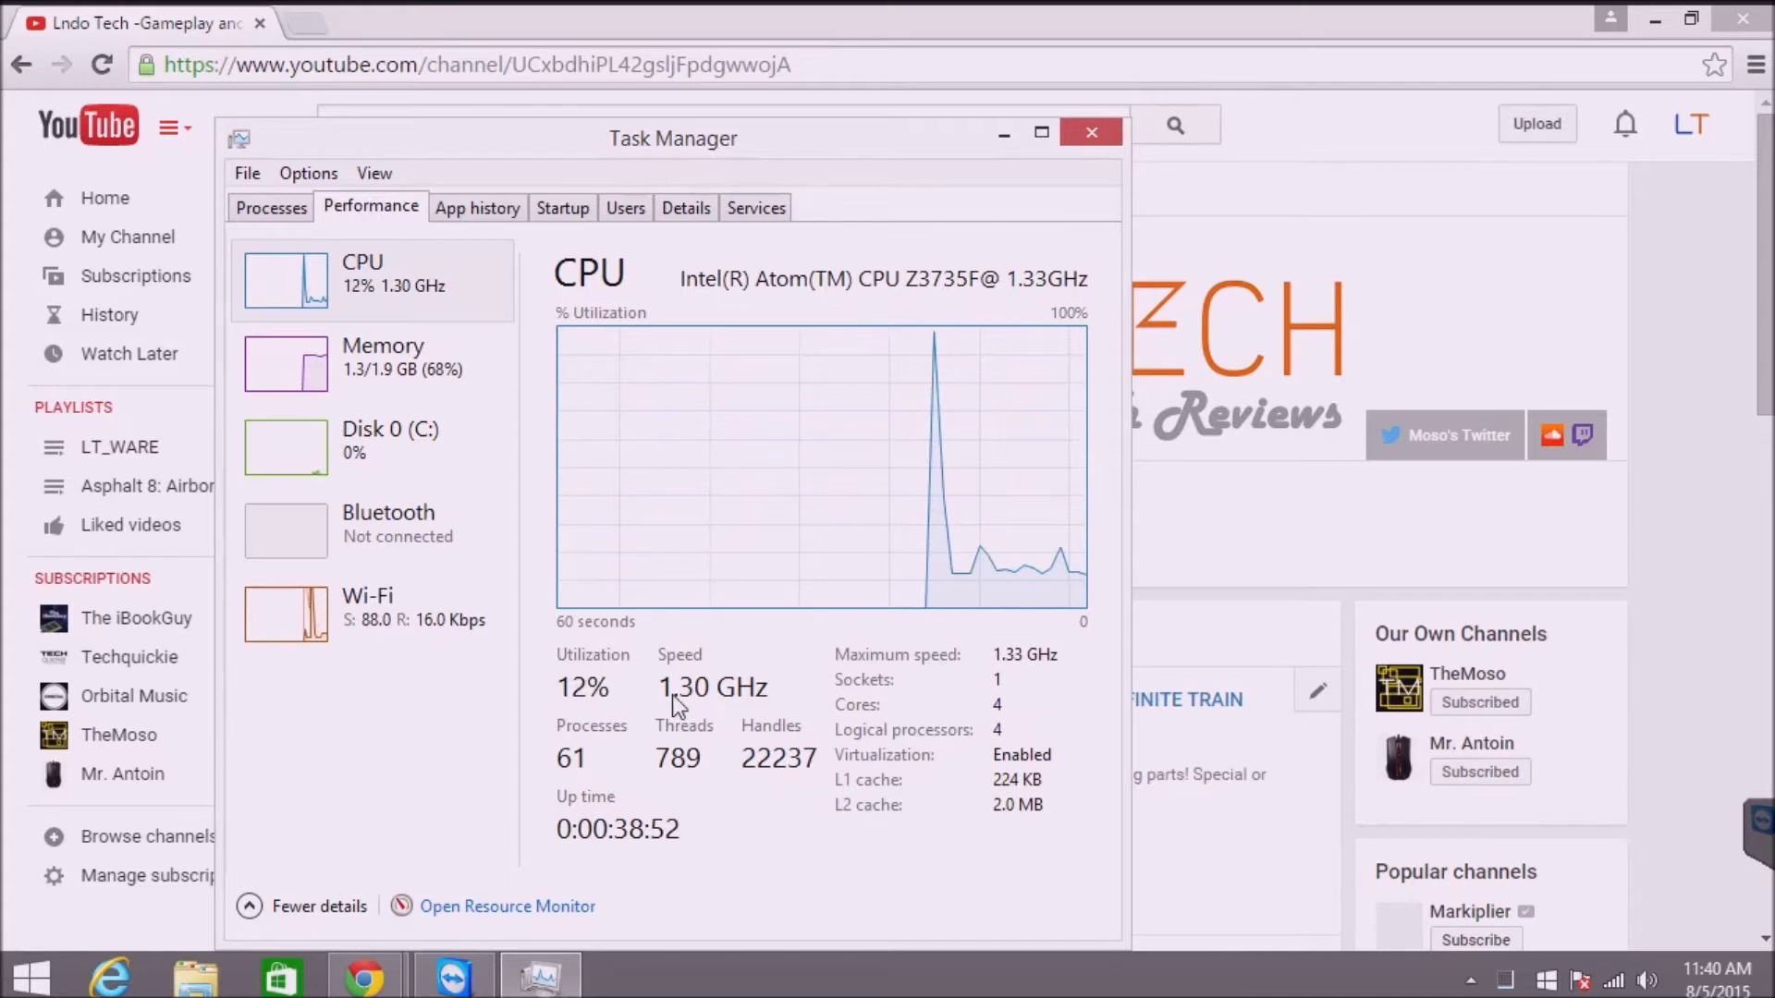
left_click(1093, 133)
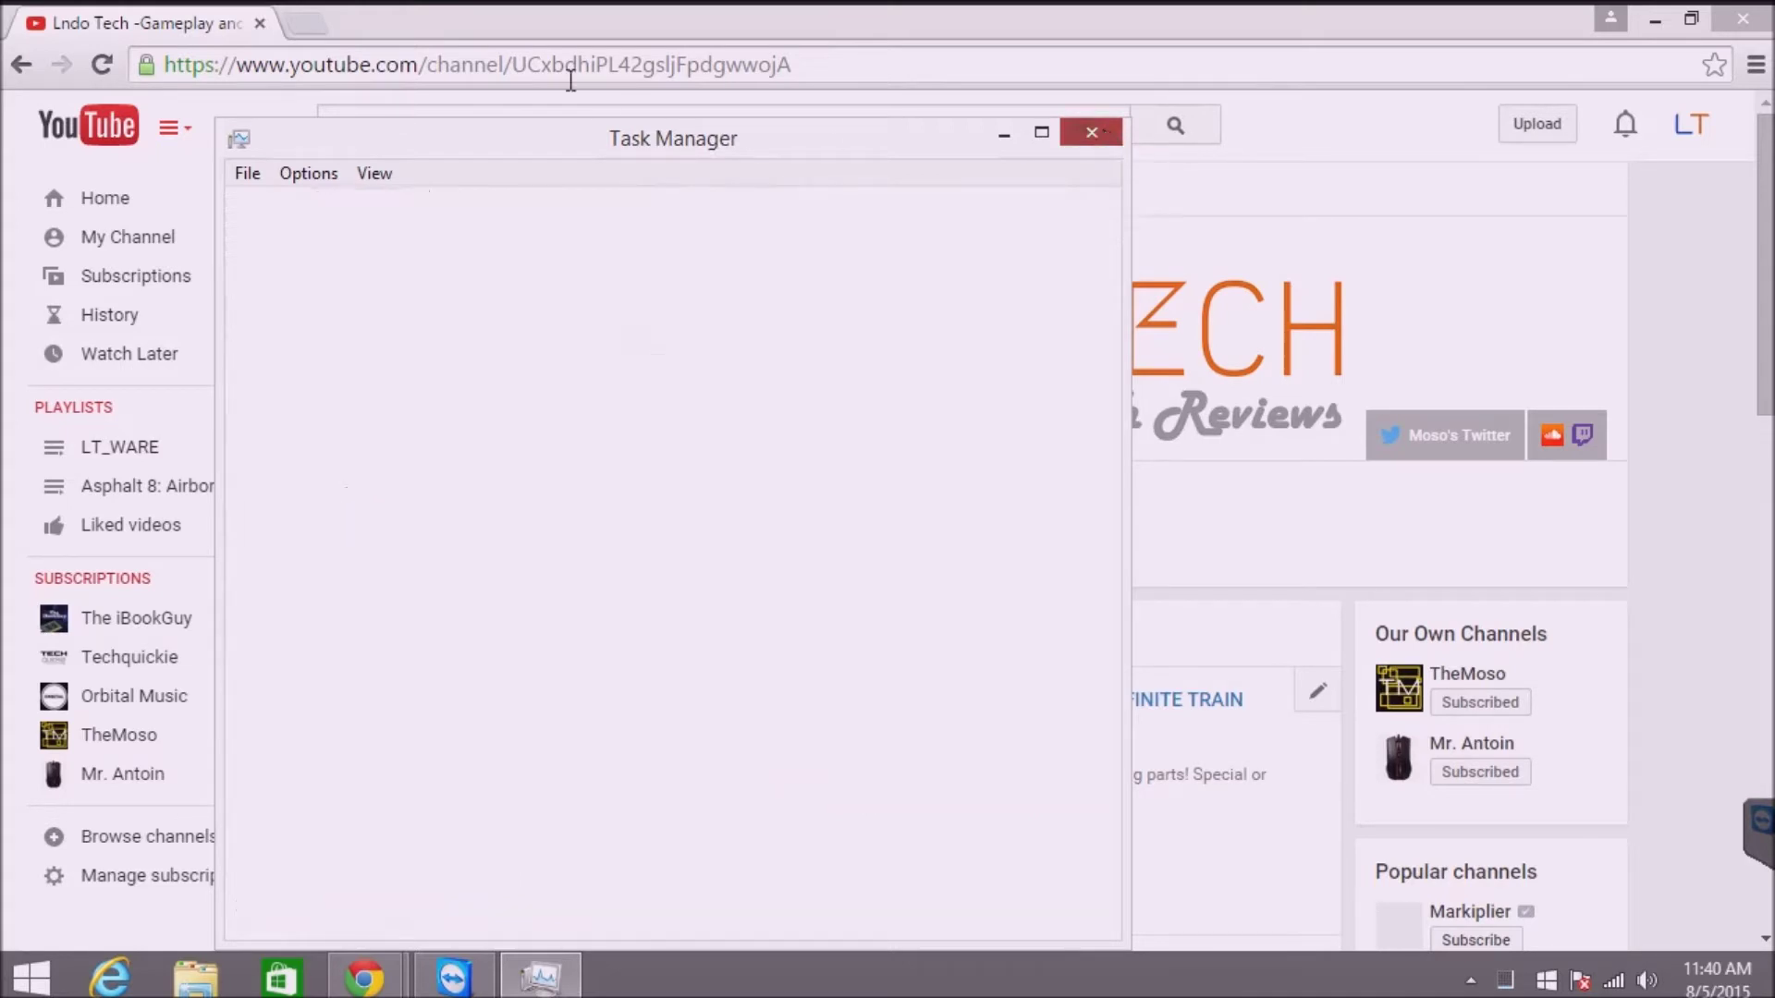
left_click(342, 66)
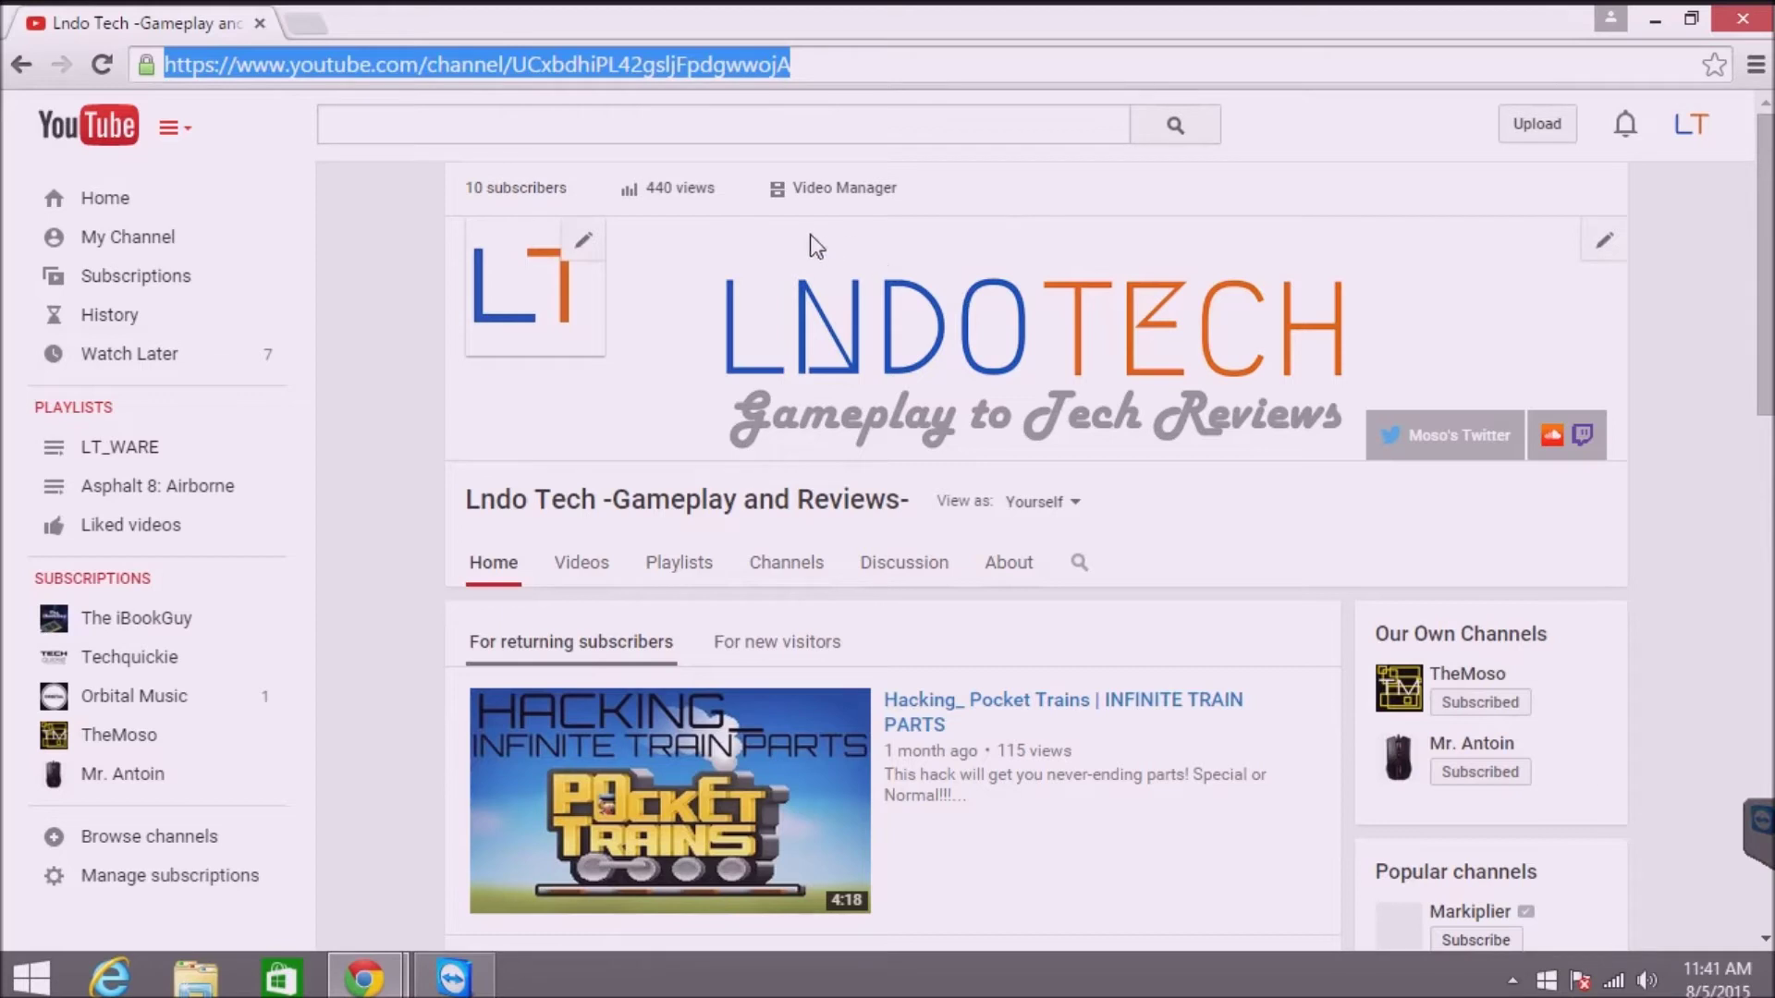
In a new tab, Google 'newegg', go to Newegg.com and search for 'compute stick'.
left_click(297, 28)
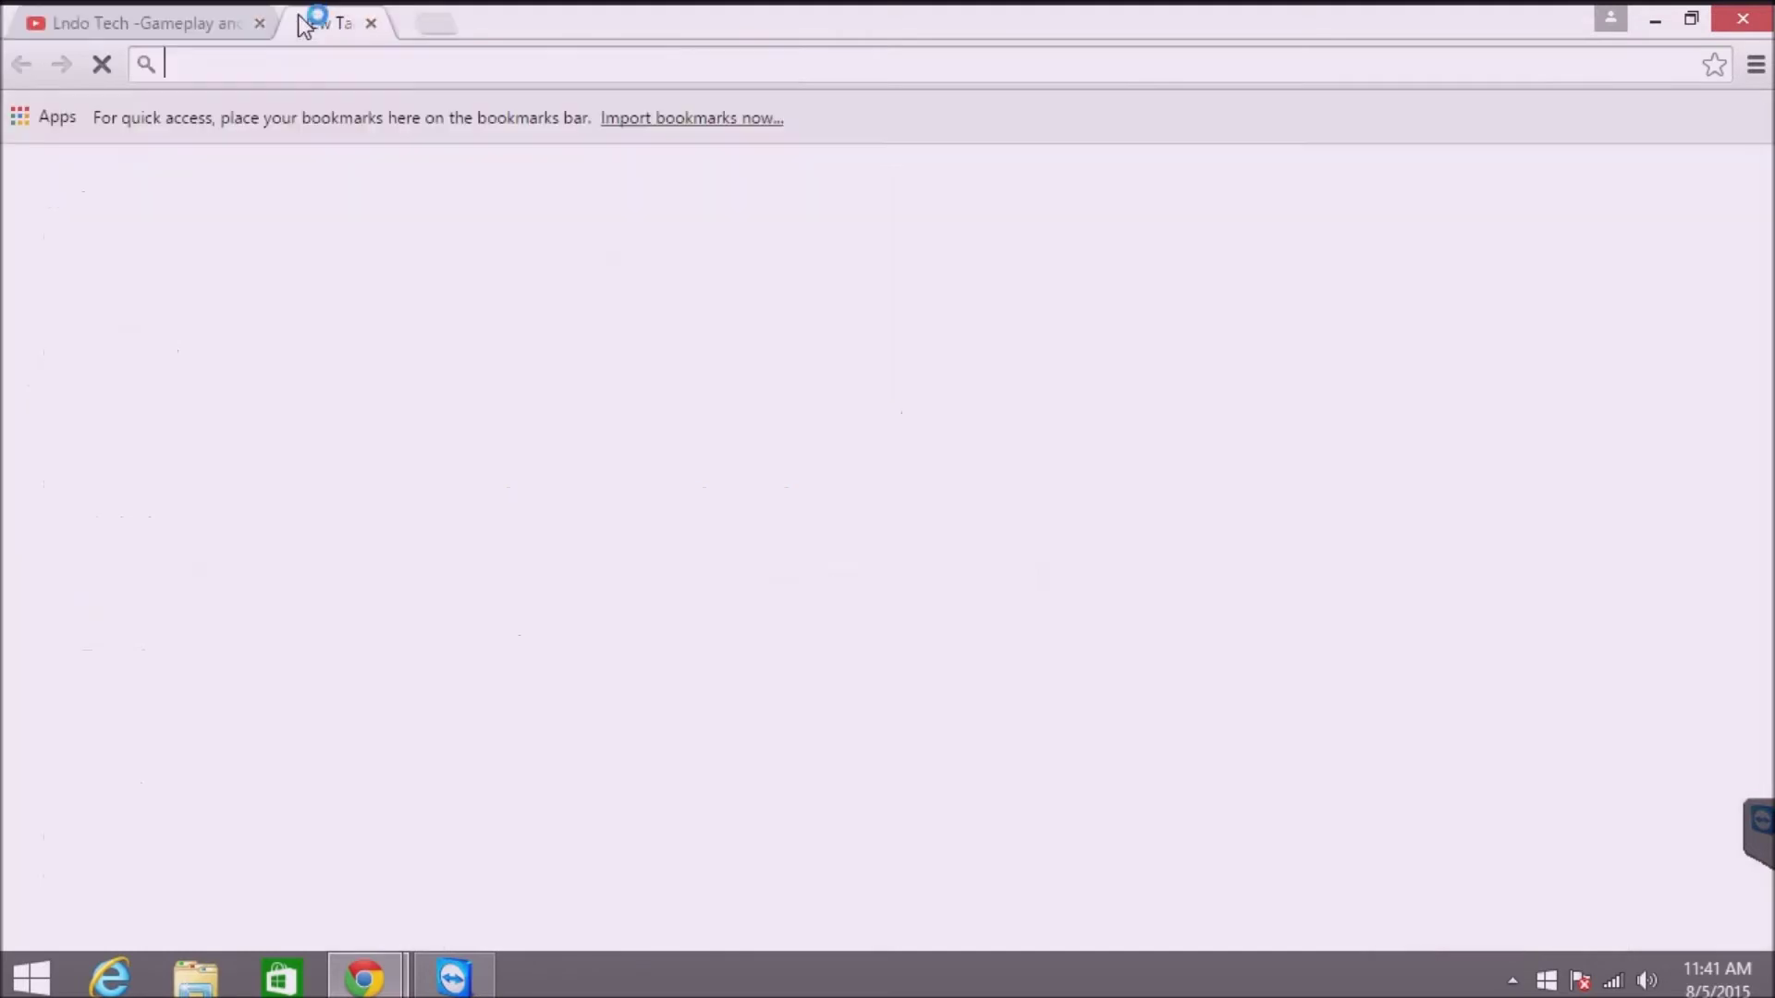
type("newe")
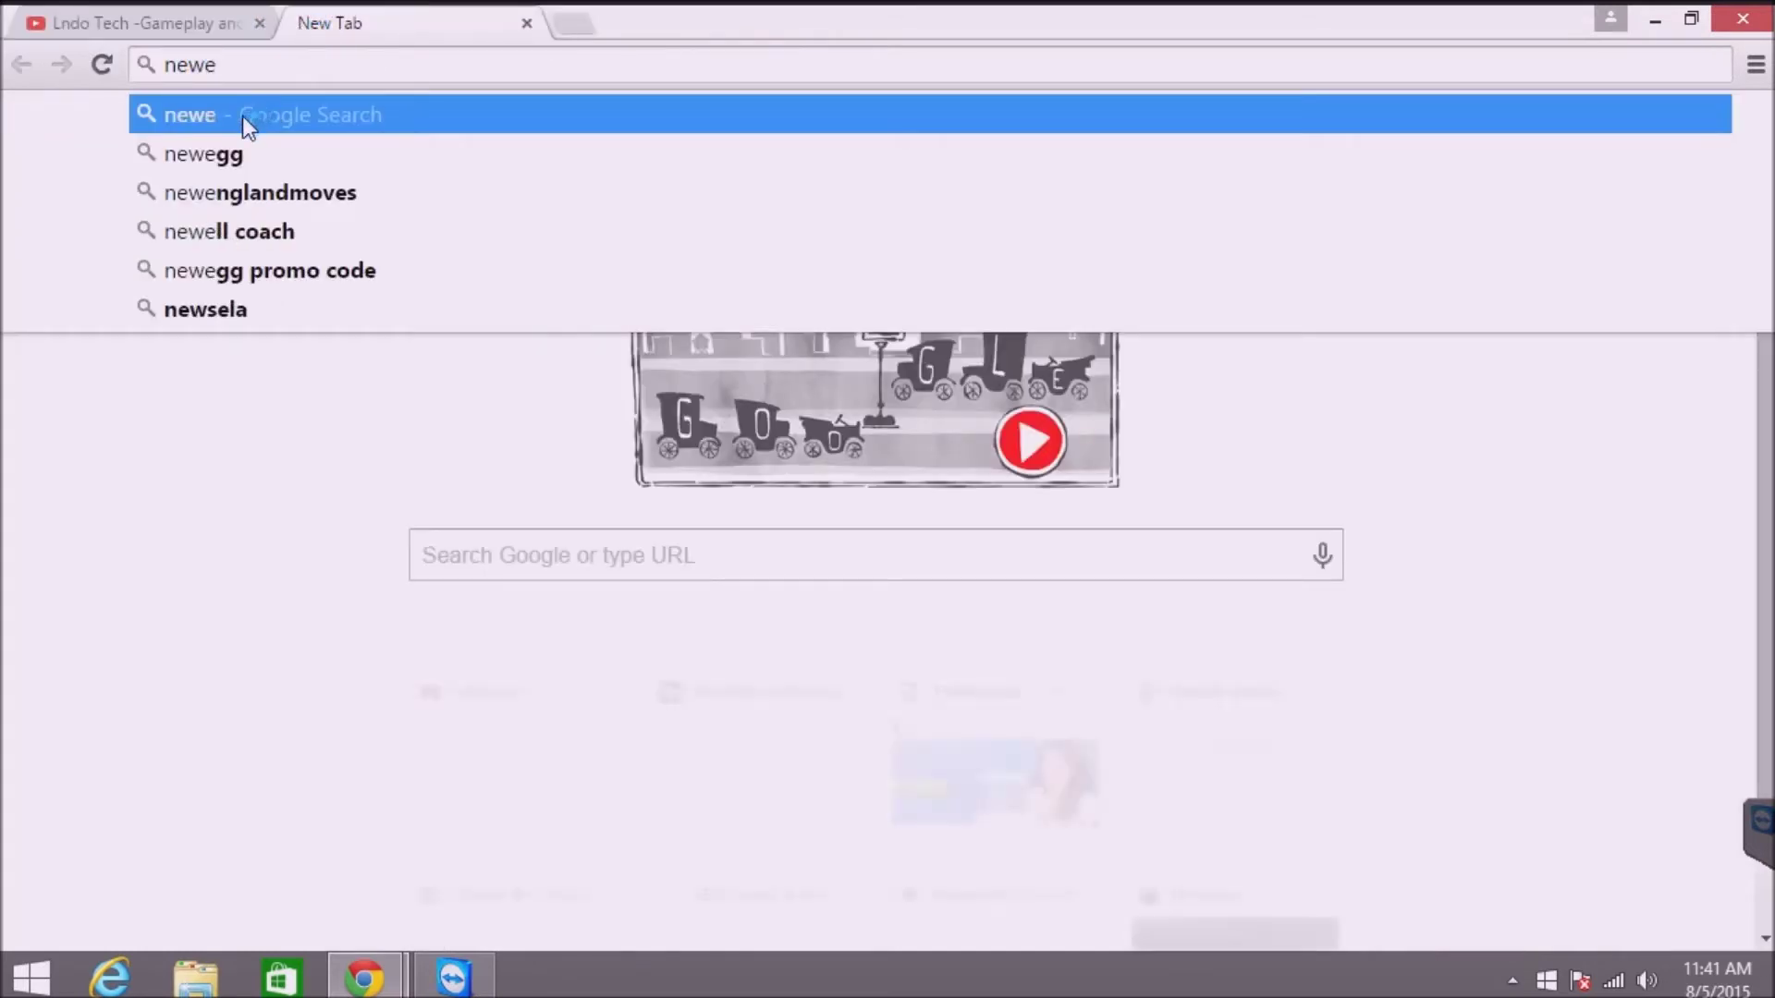
key("Down")
left_click(223, 138)
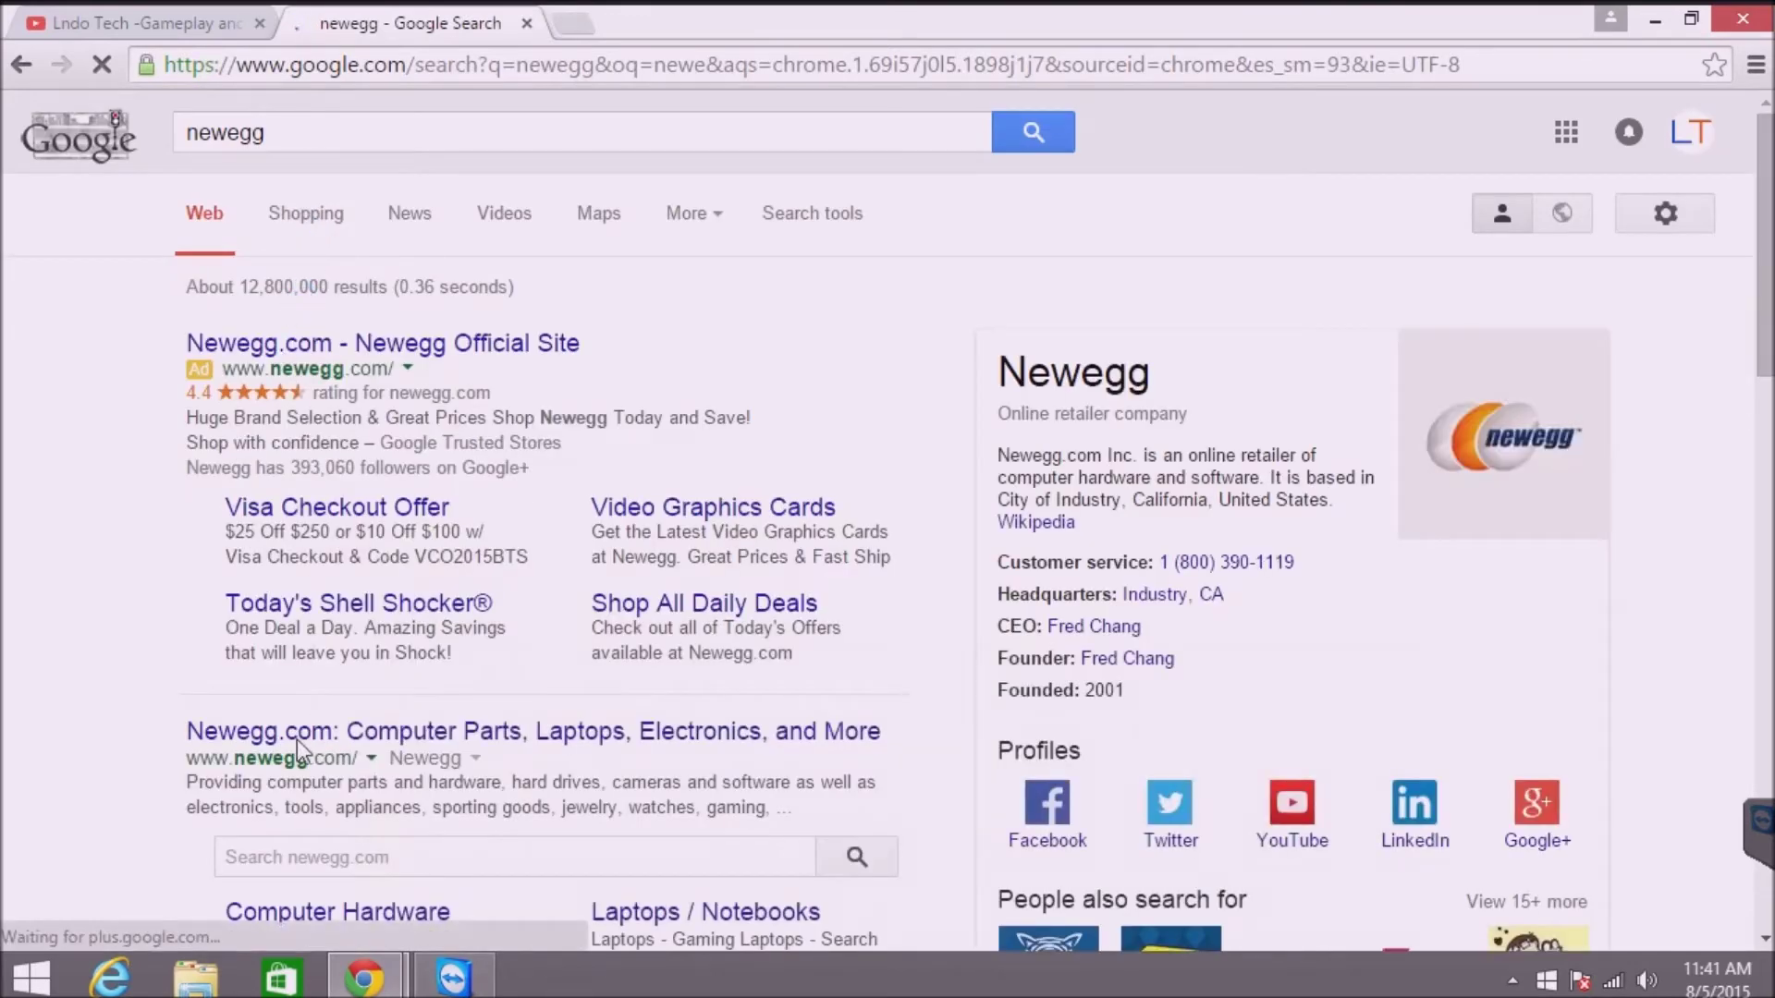
left_click(297, 735)
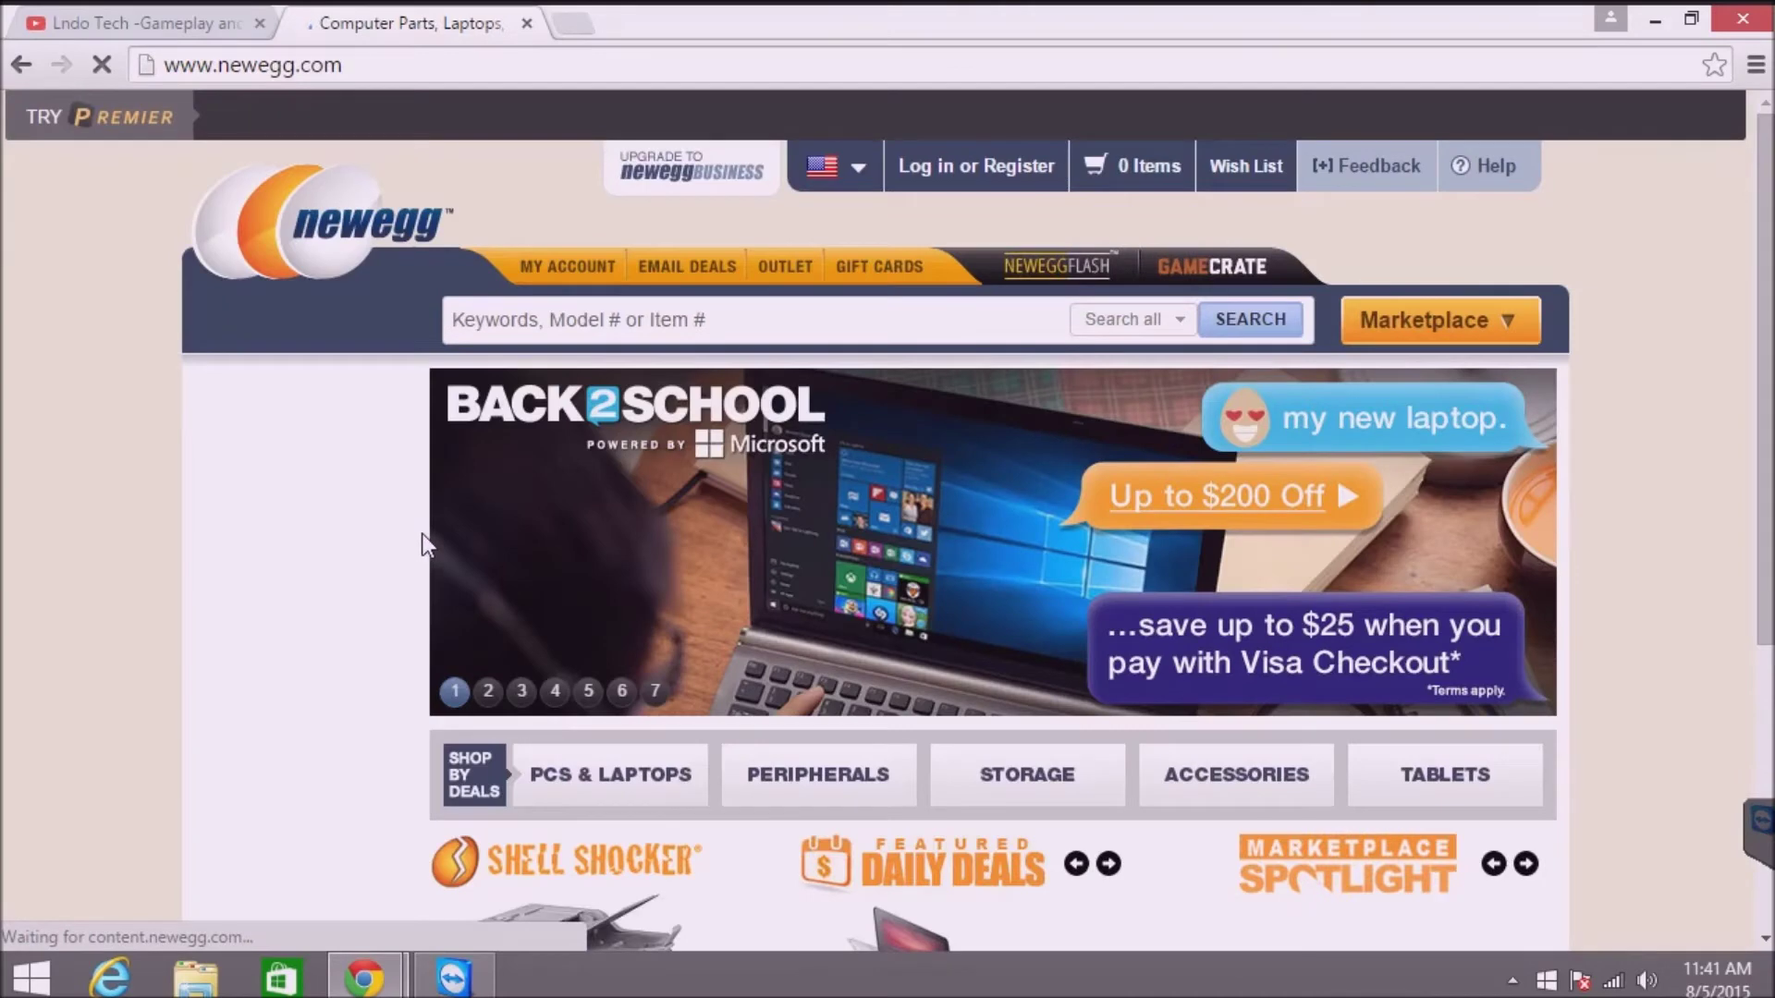
scroll(496, 447, "down", 1)
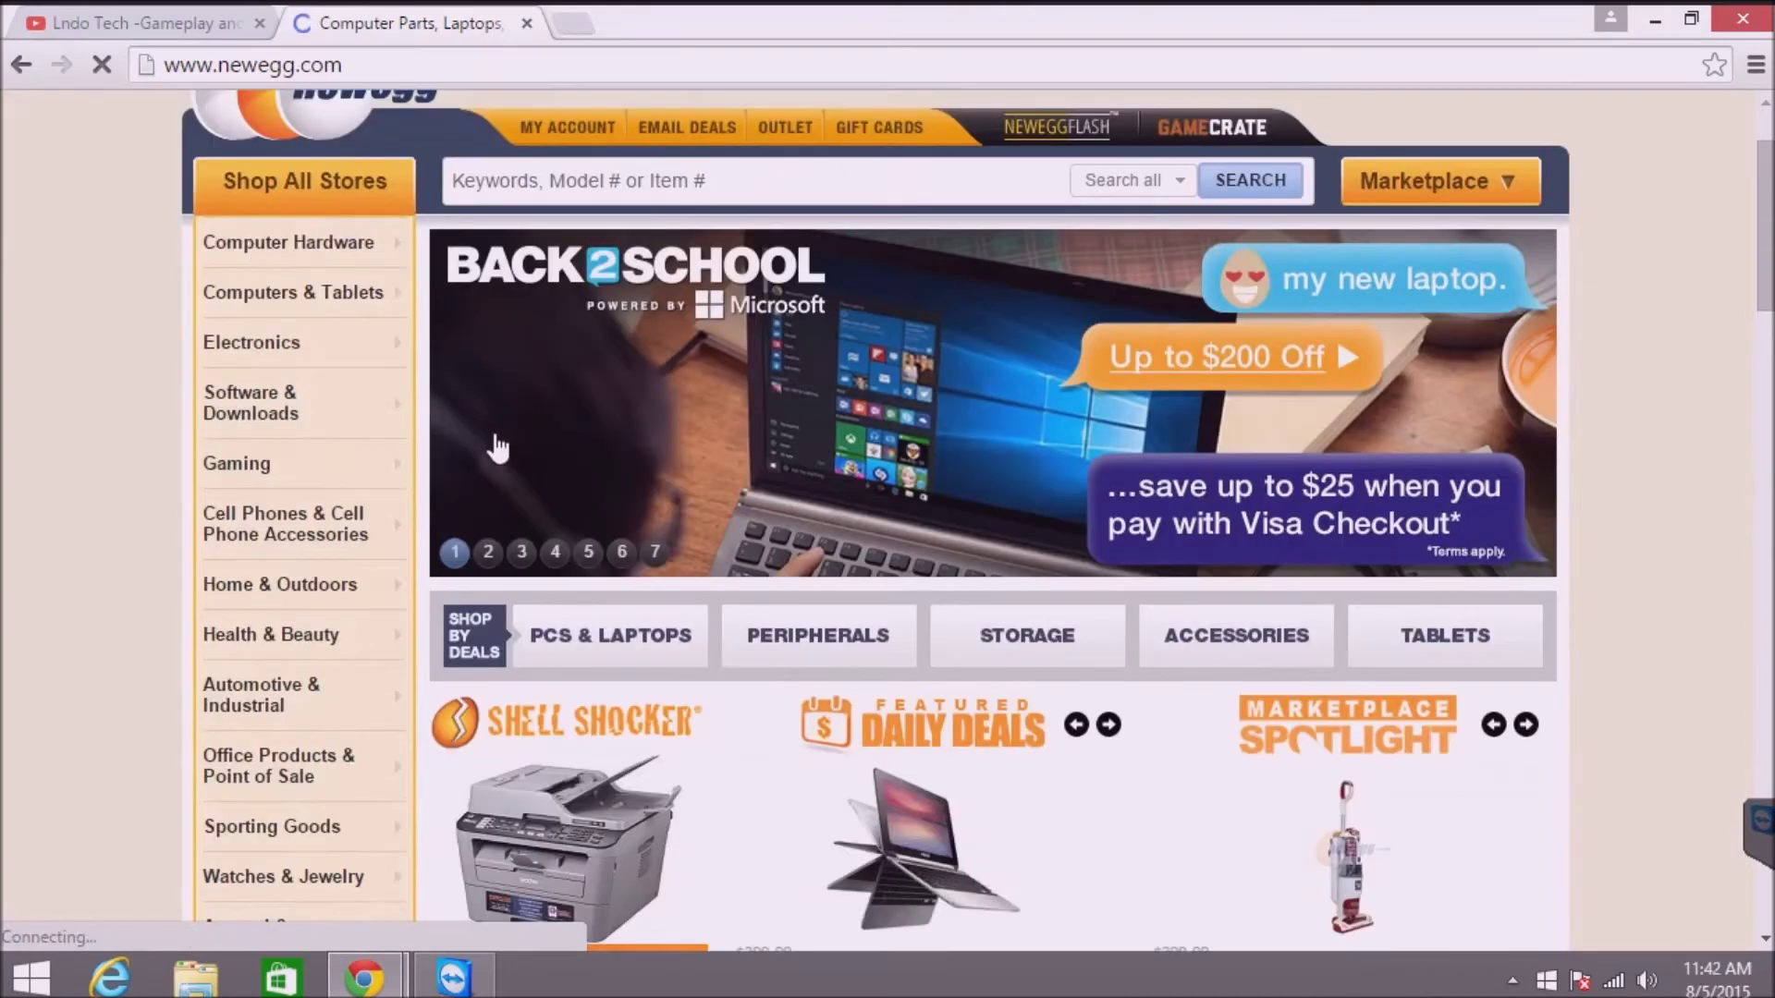
scroll(497, 447, "down", 2)
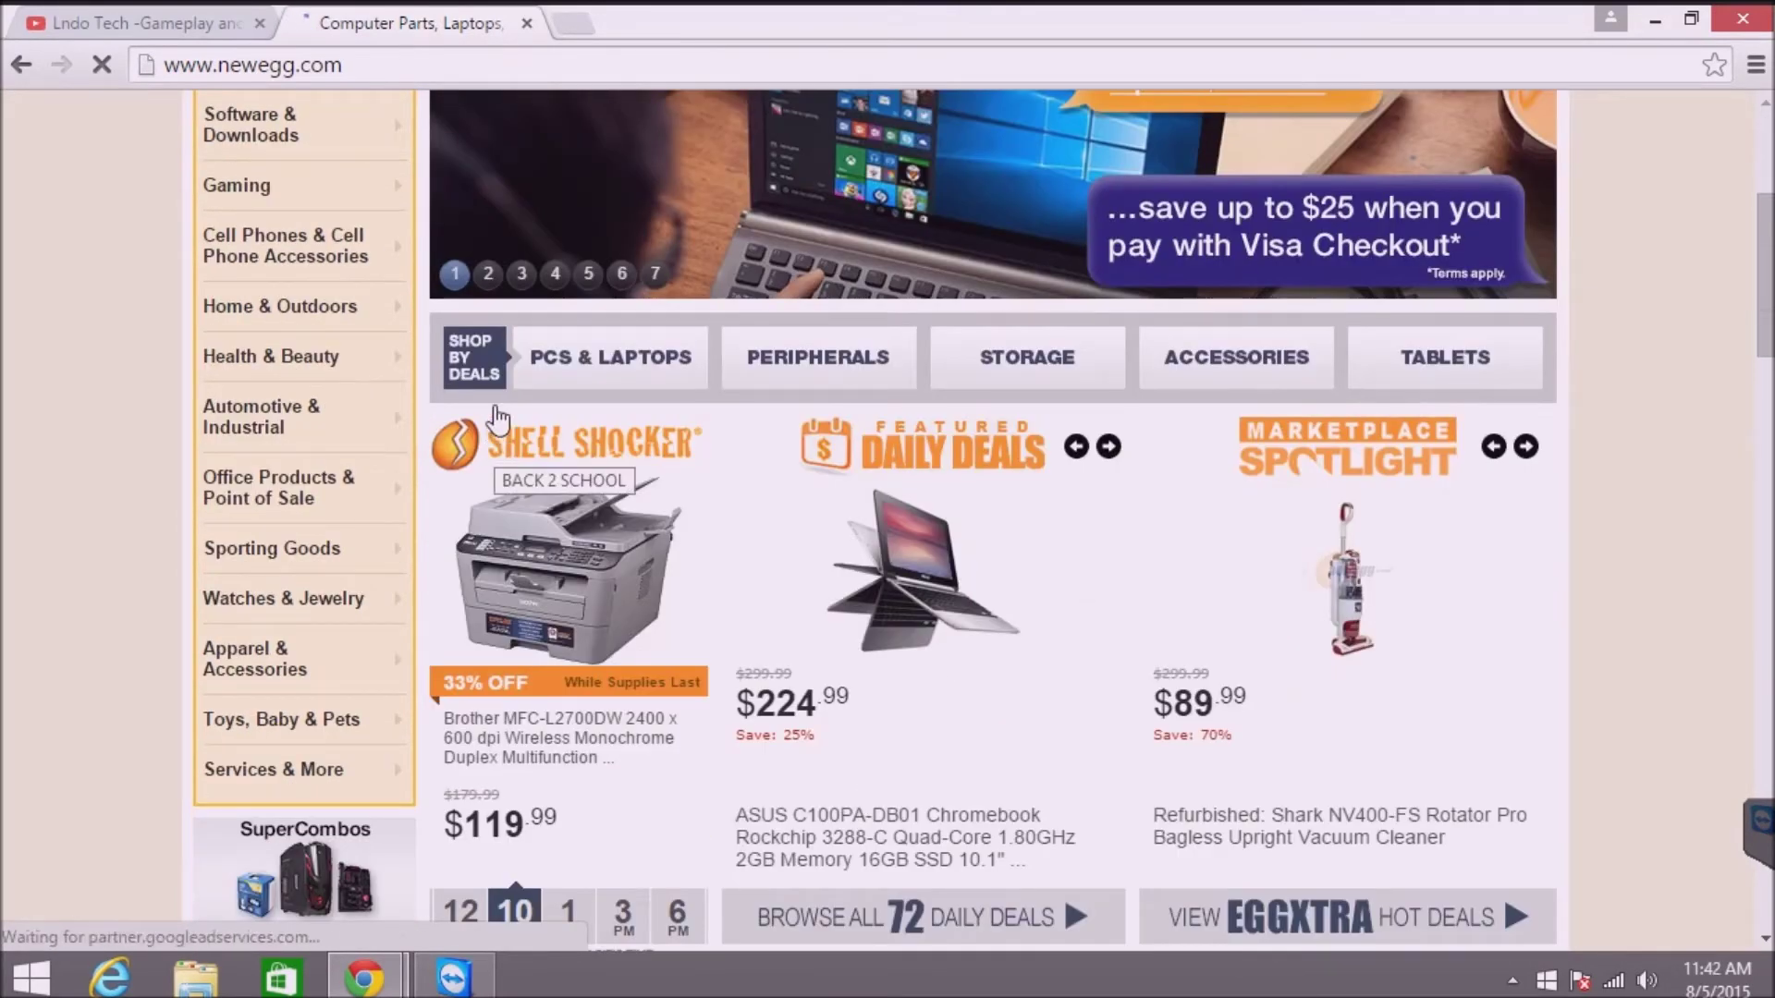
scroll(495, 408, "down", 2)
scroll(495, 409, "down", 1)
scroll(494, 409, "down", 2)
scroll(494, 403, "up", 1)
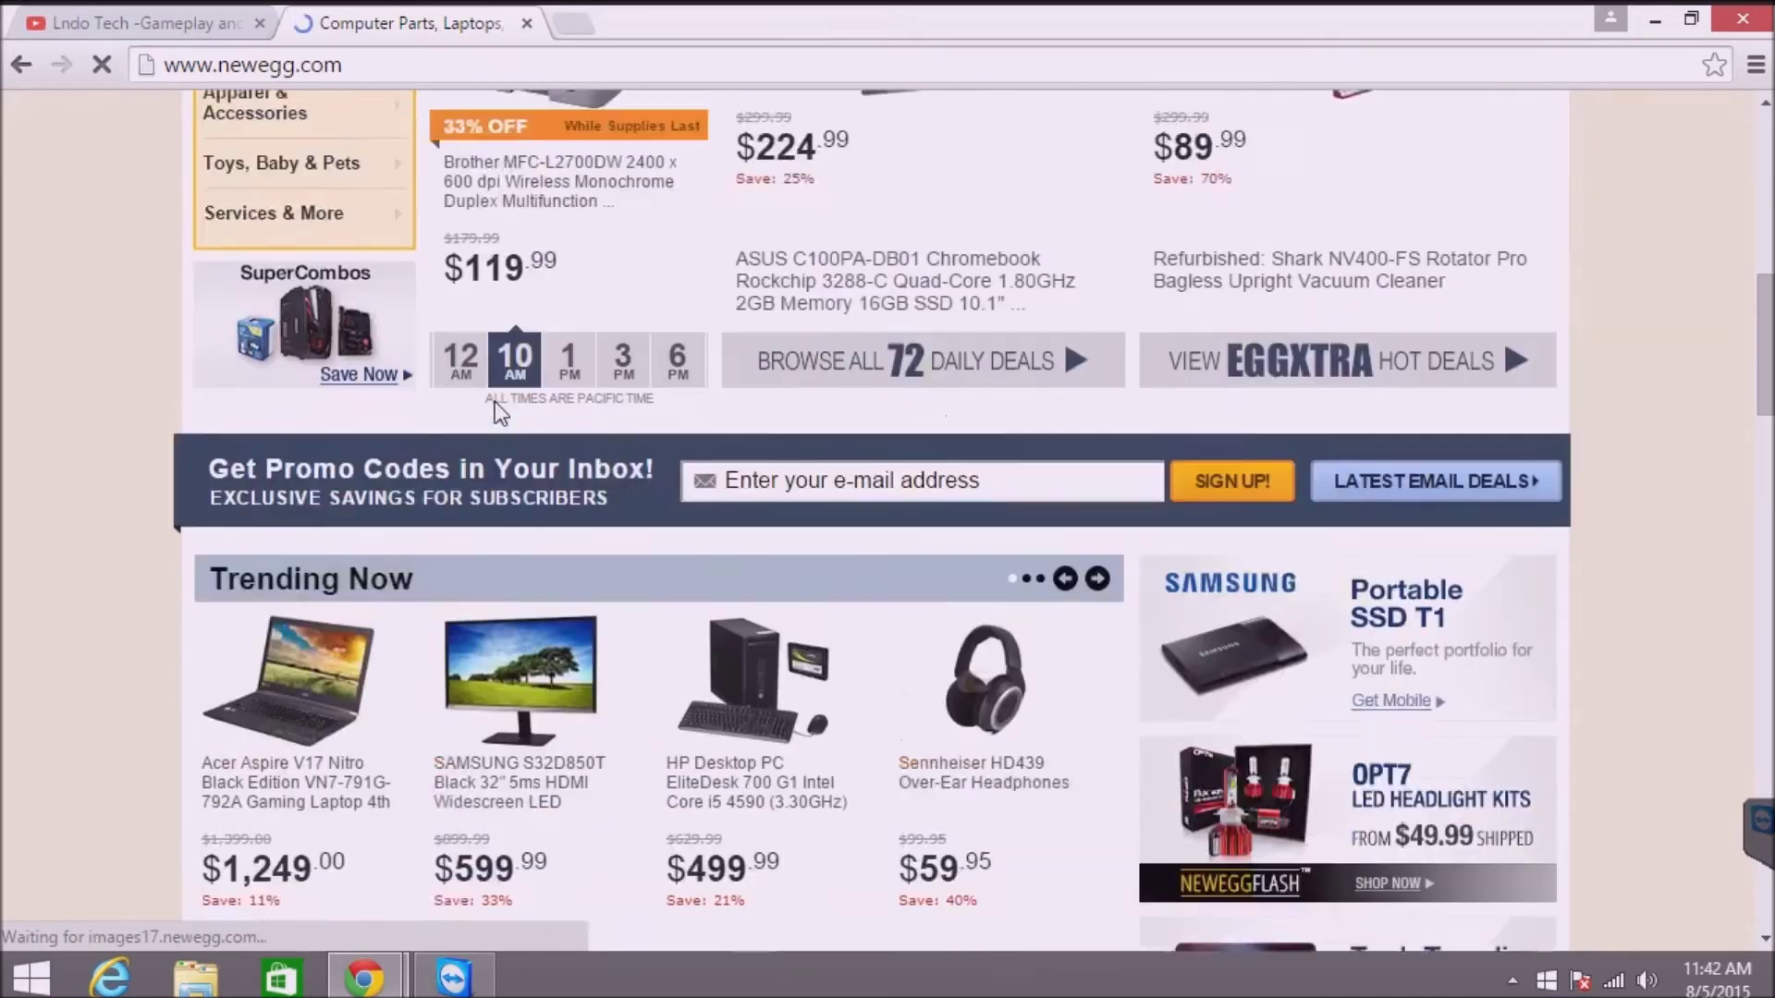
scroll(495, 400, "up", 4)
scroll(391, 356, "up", 2)
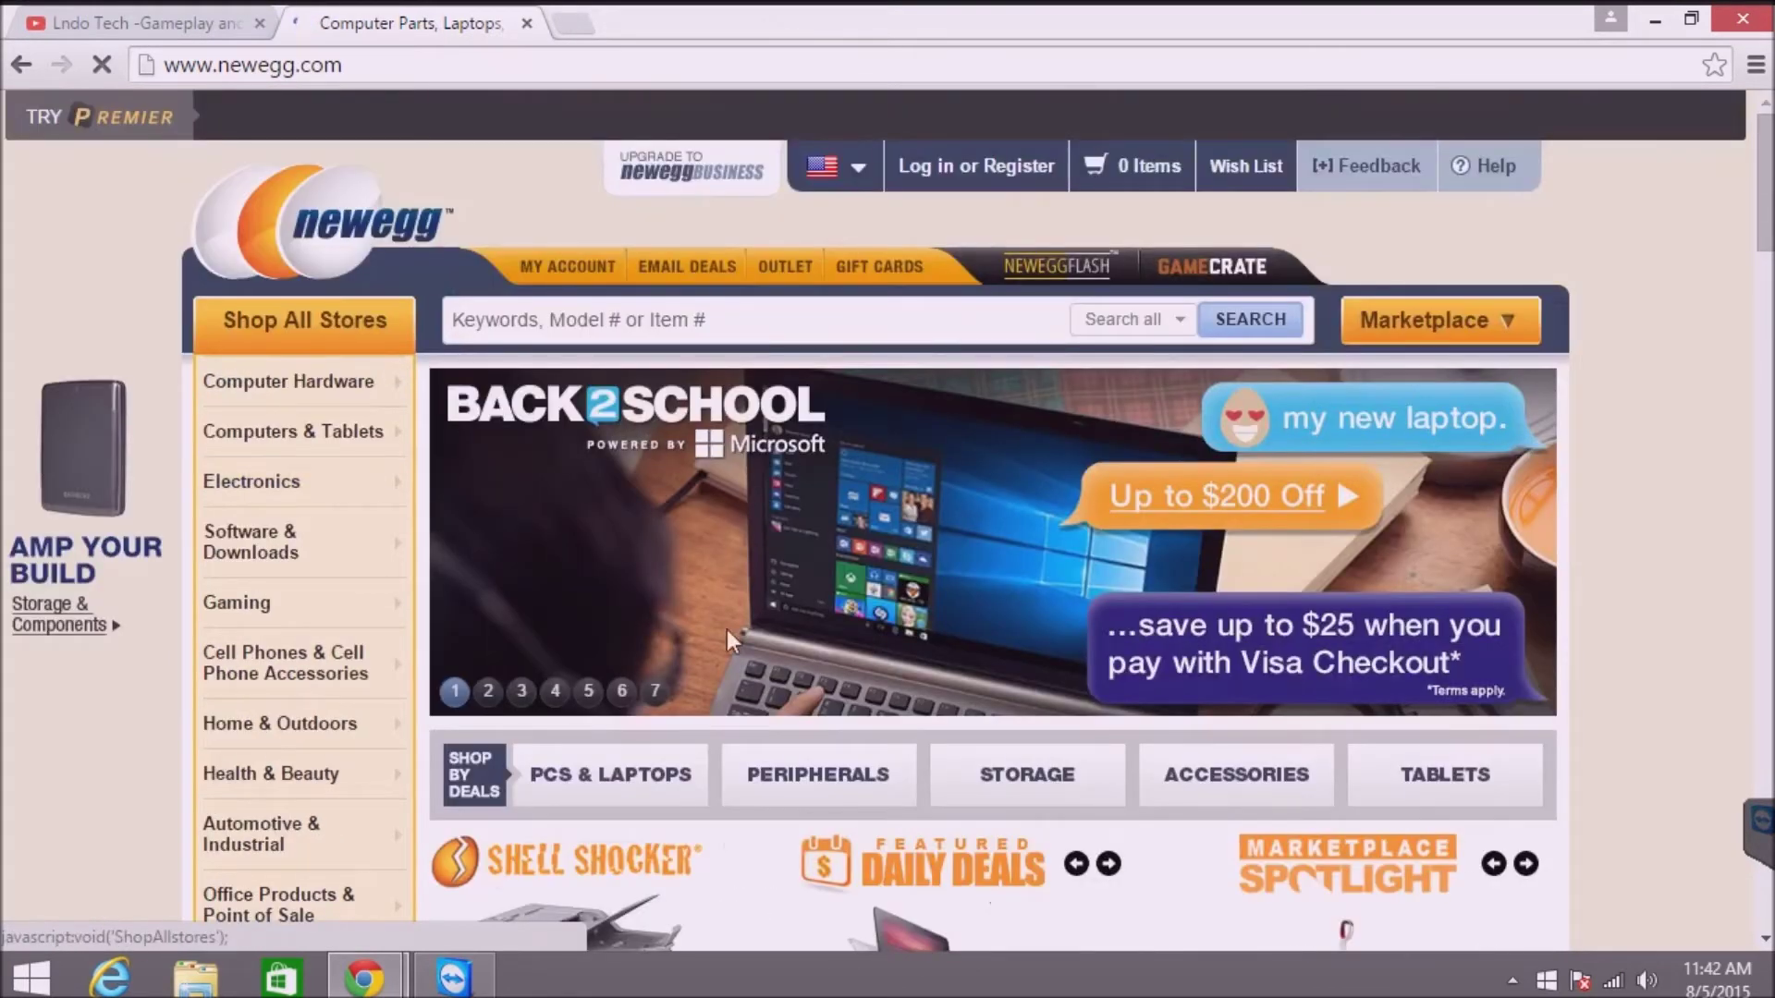
mouse_move(288, 382)
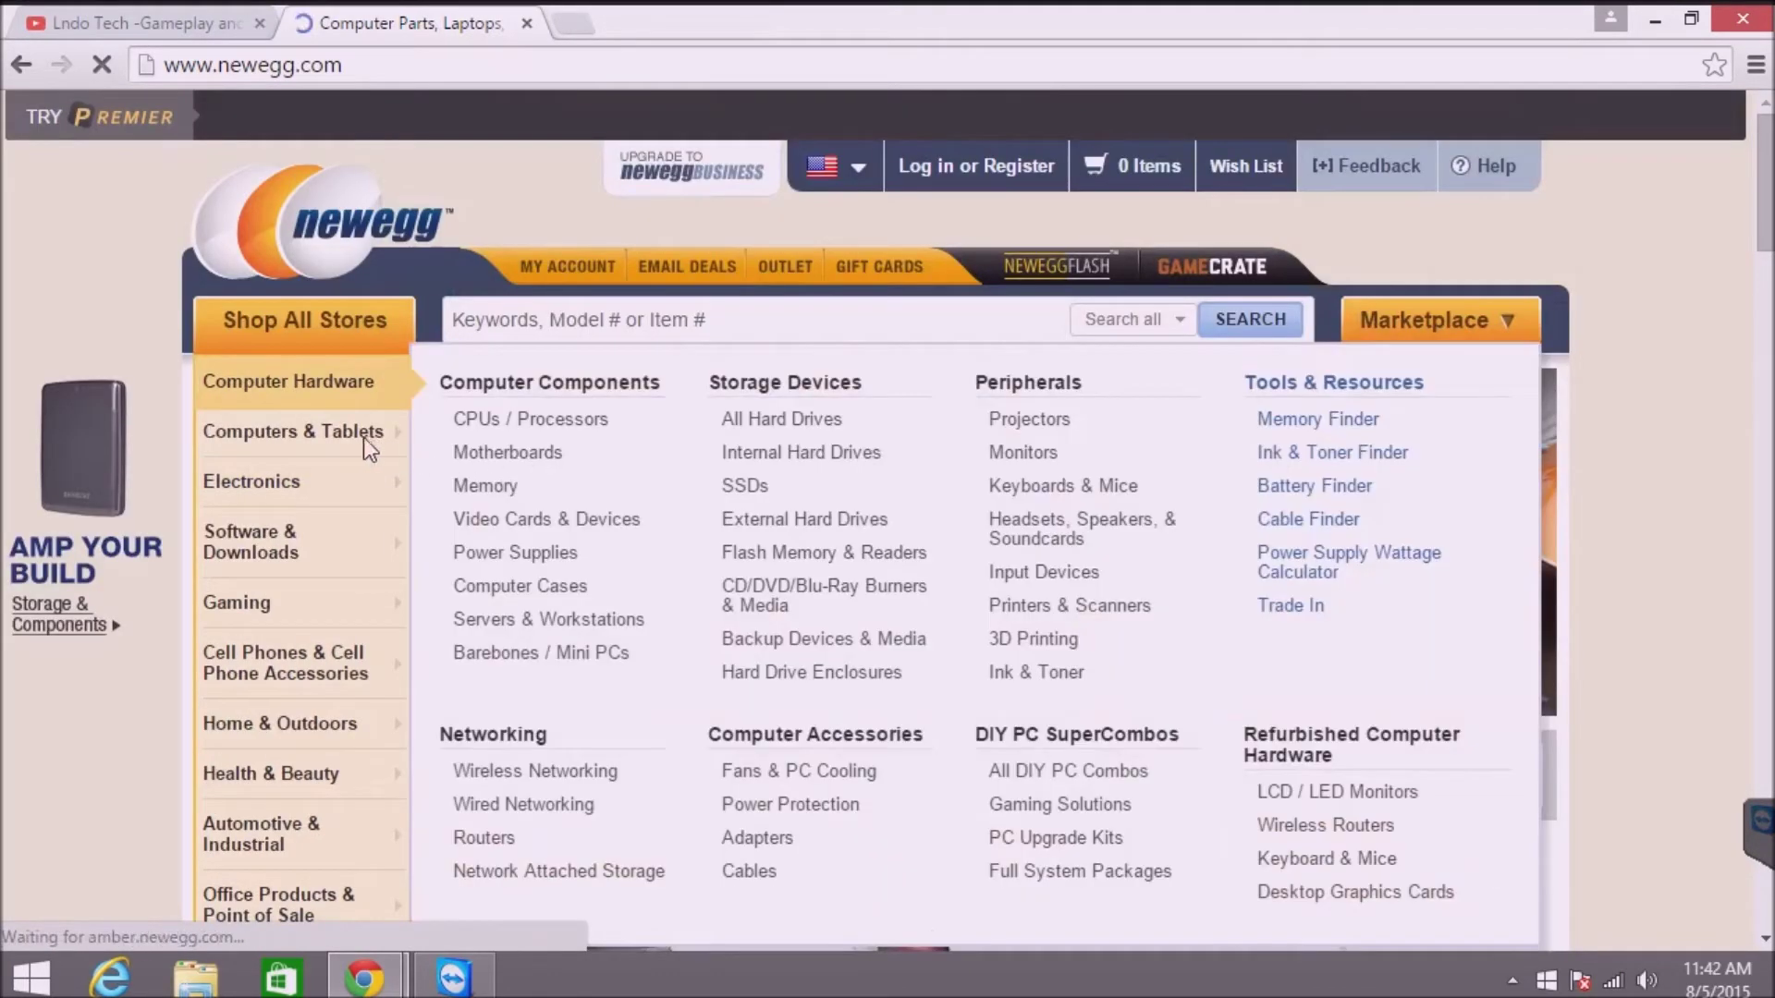
left_click(514, 321)
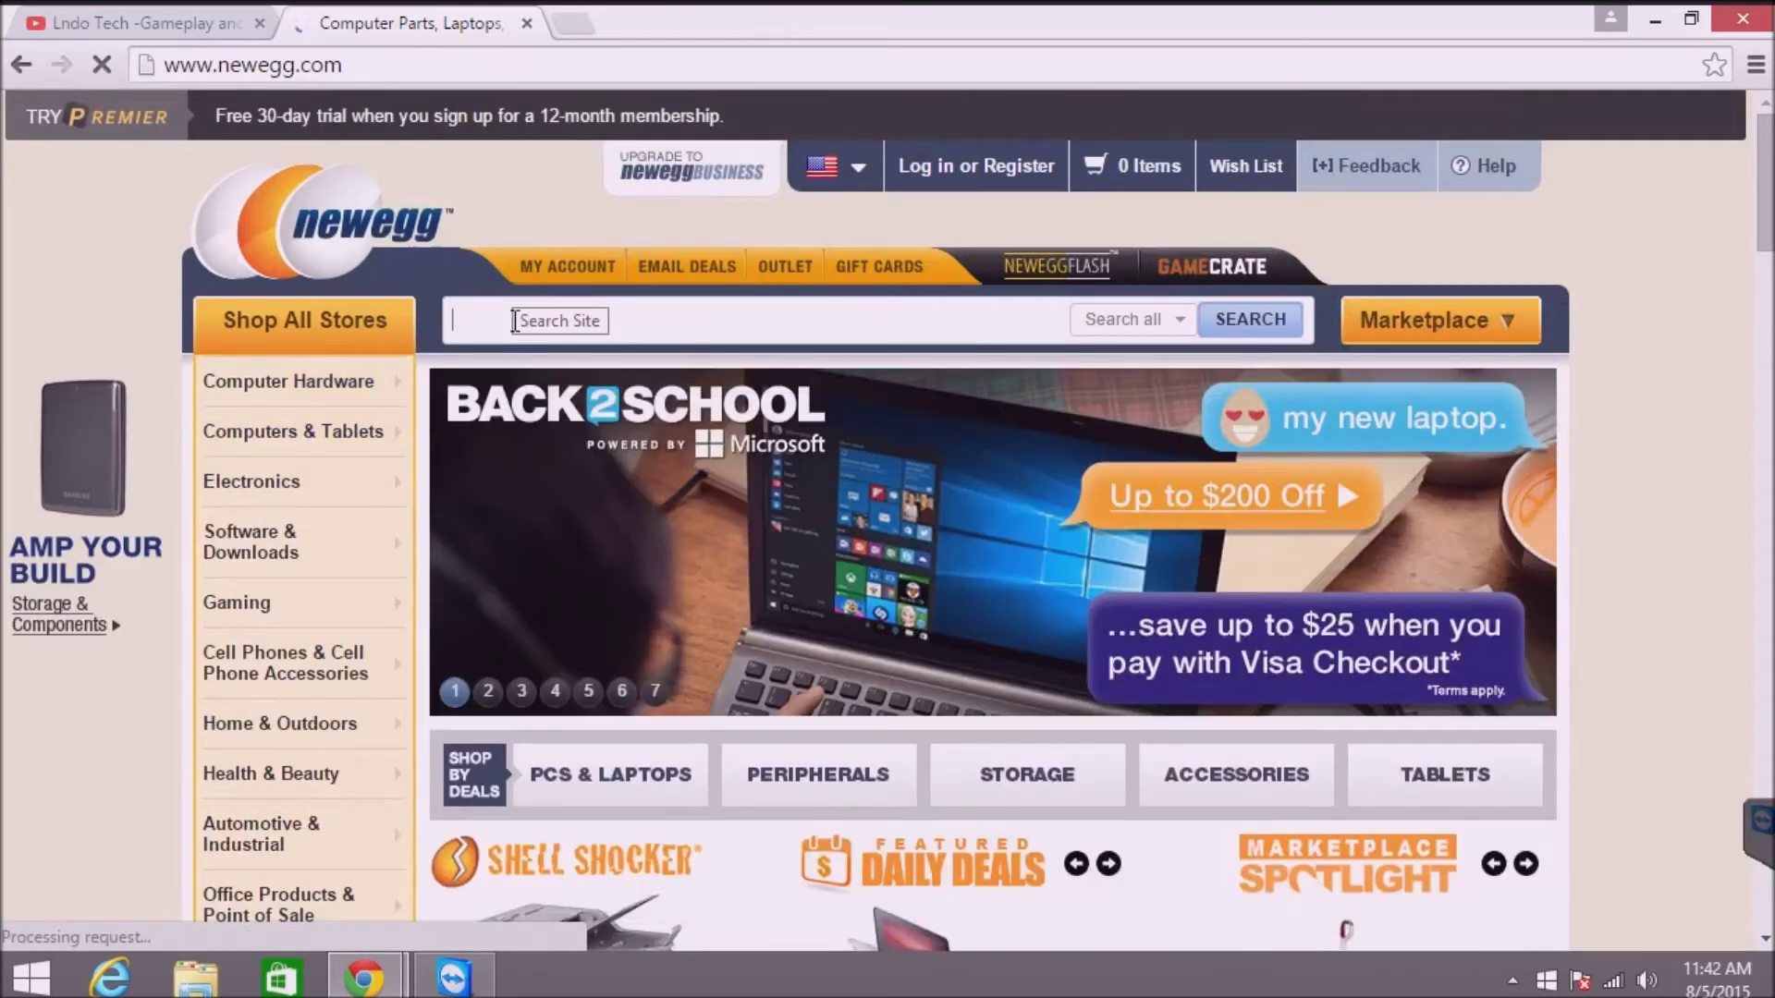
type("comp")
type("ute stick")
key("Return")
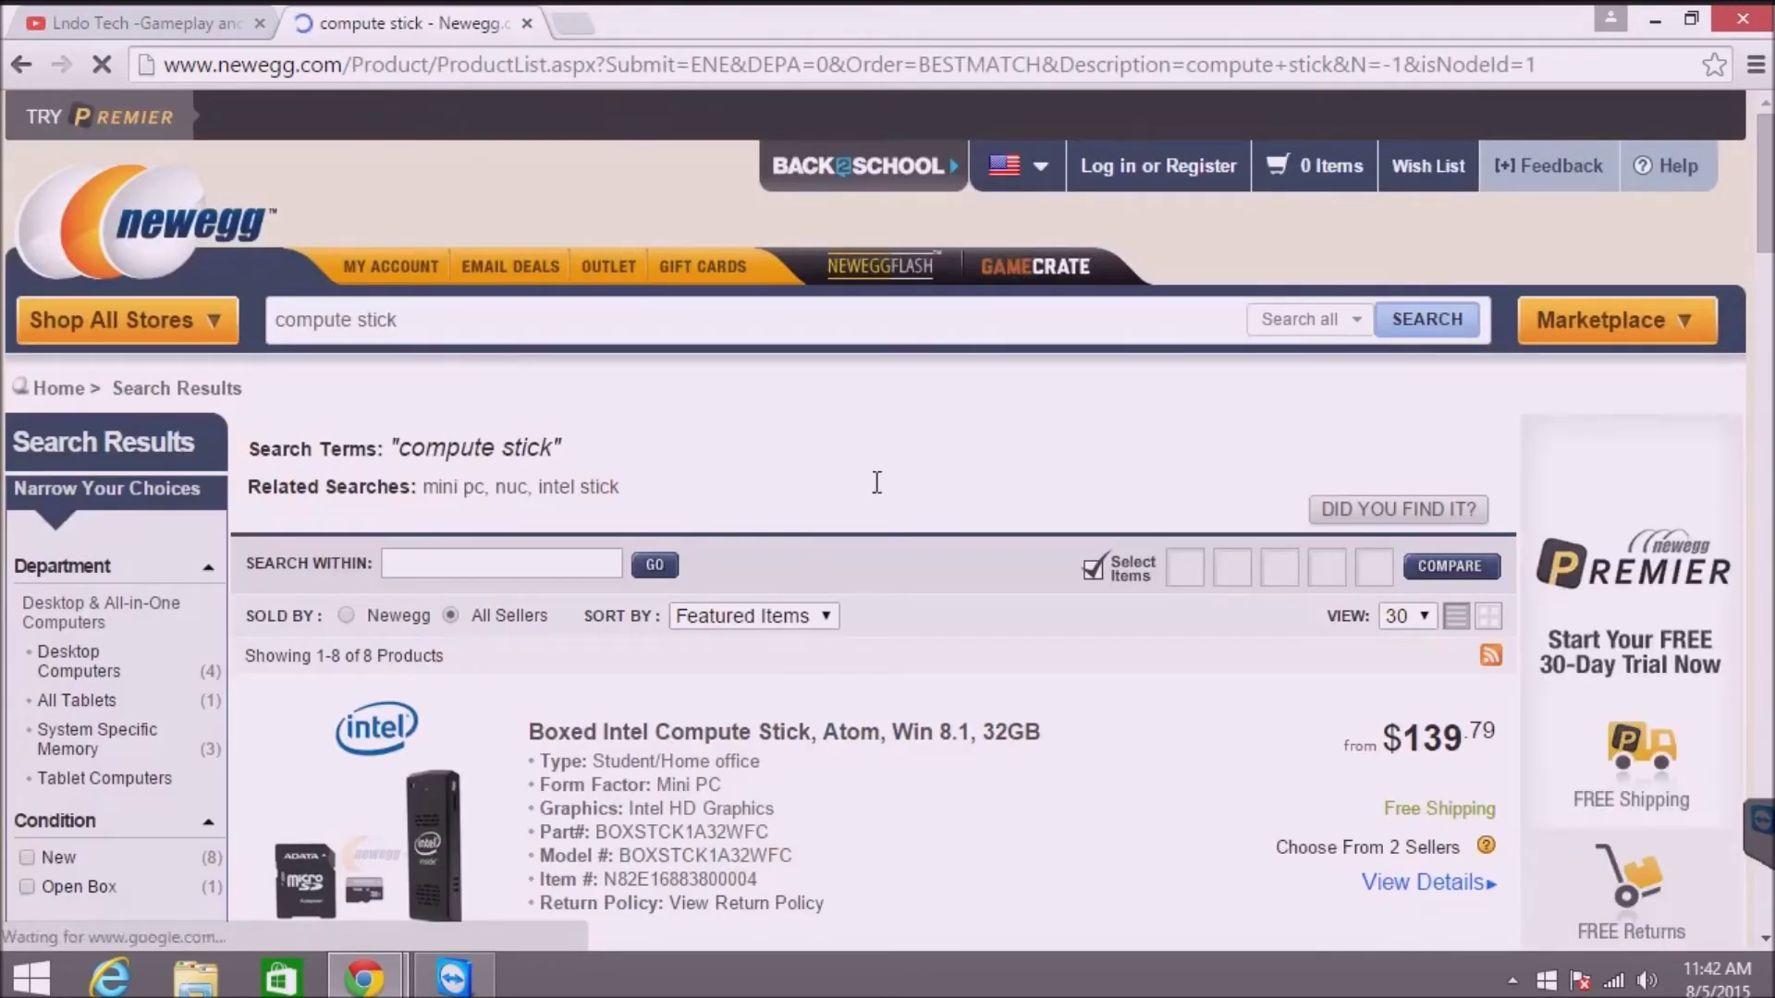
scroll(876, 481, "down", 1)
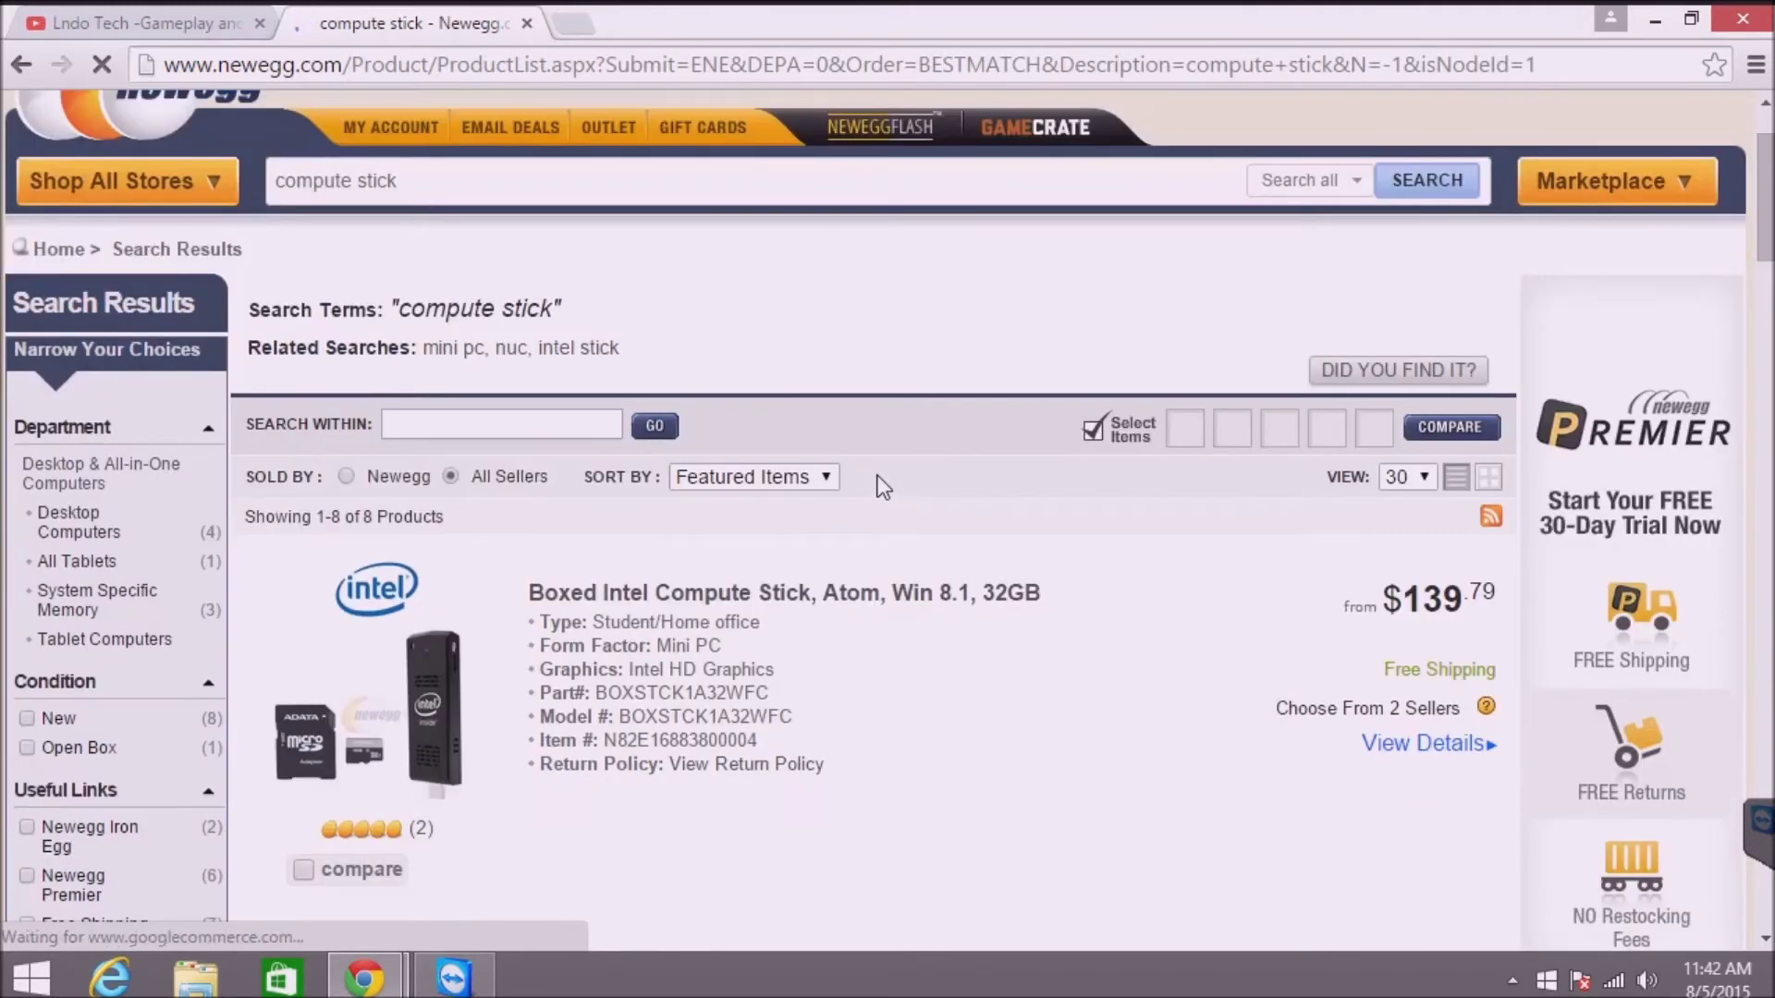
scroll(877, 476, "down", 1)
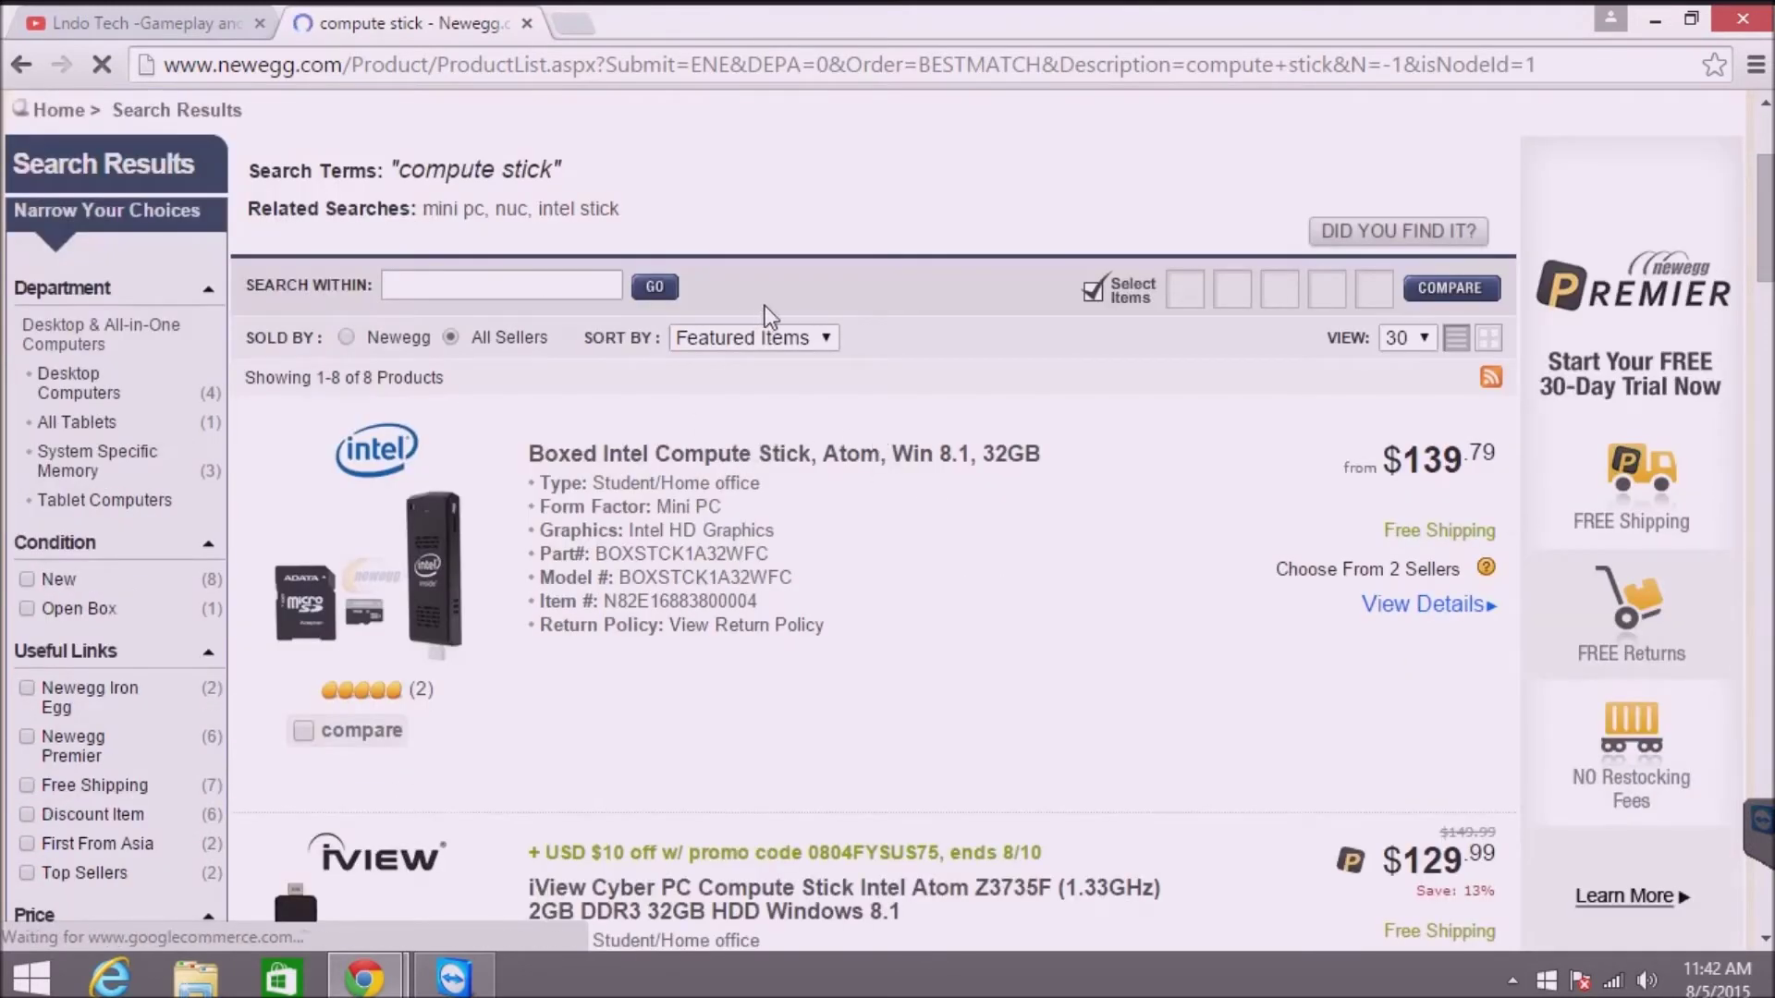
scroll(773, 327, "down", 1)
scroll(773, 328, "down", 2)
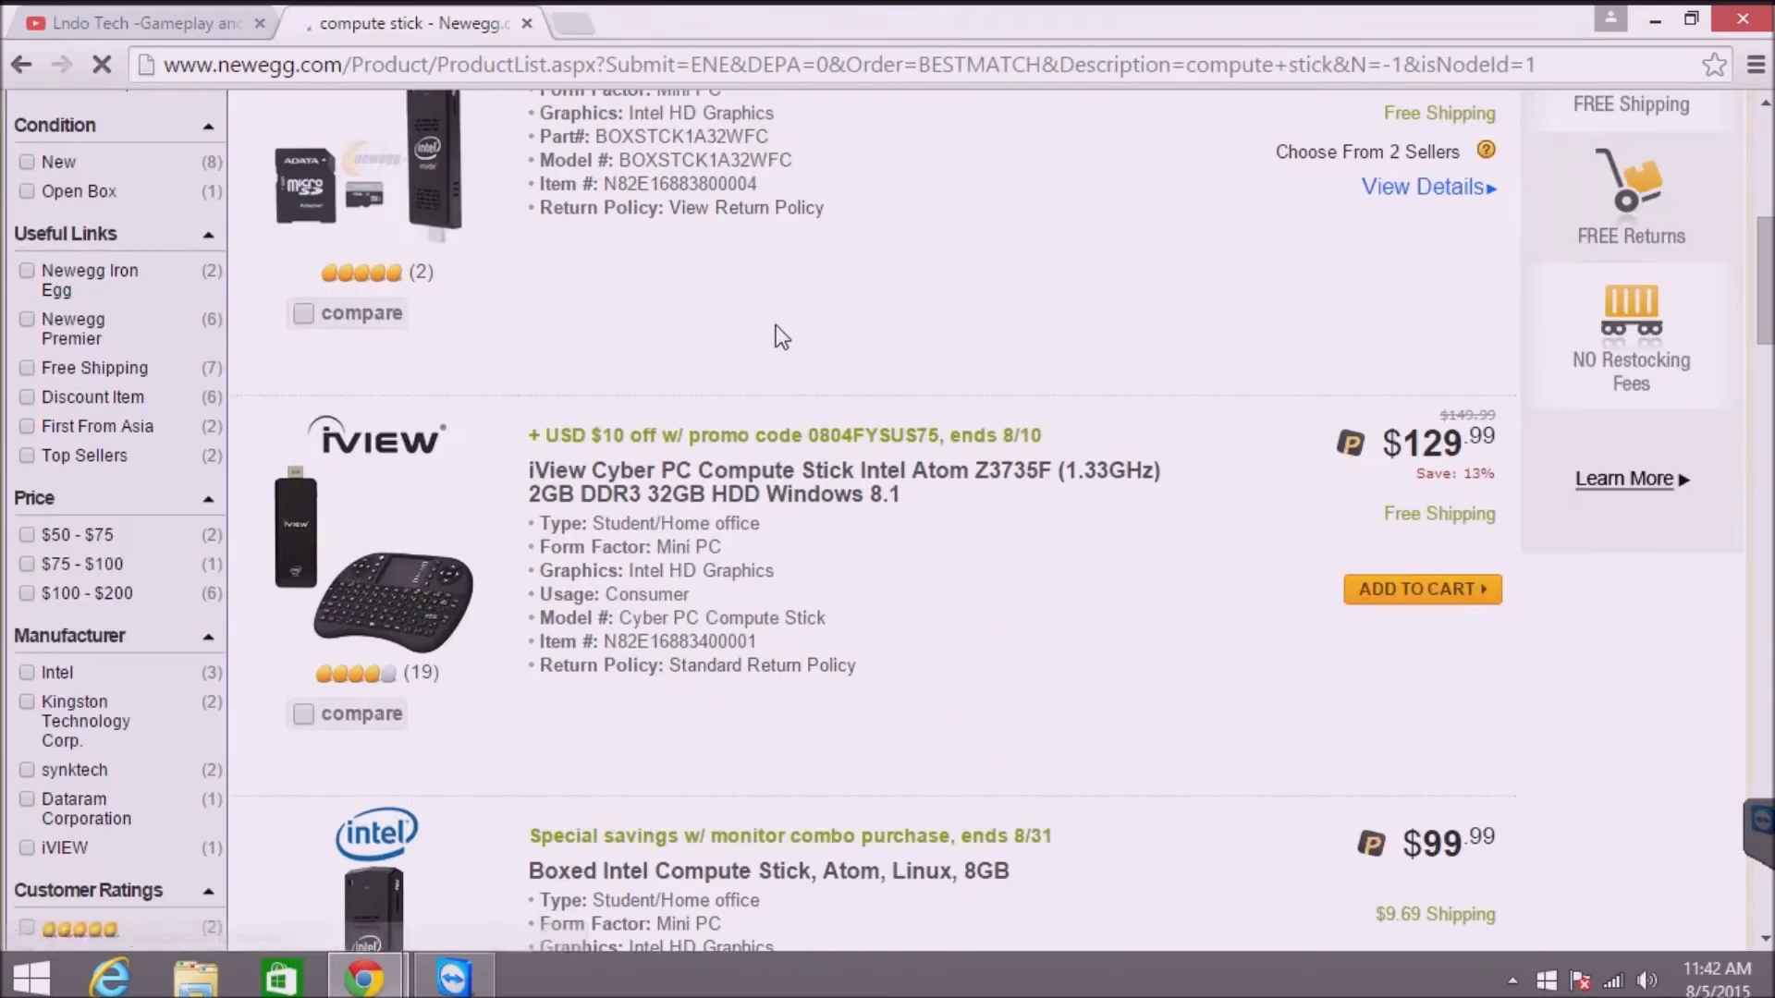
scroll(776, 330, "down", 1)
scroll(778, 333, "up", 1)
scroll(780, 348, "up", 1)
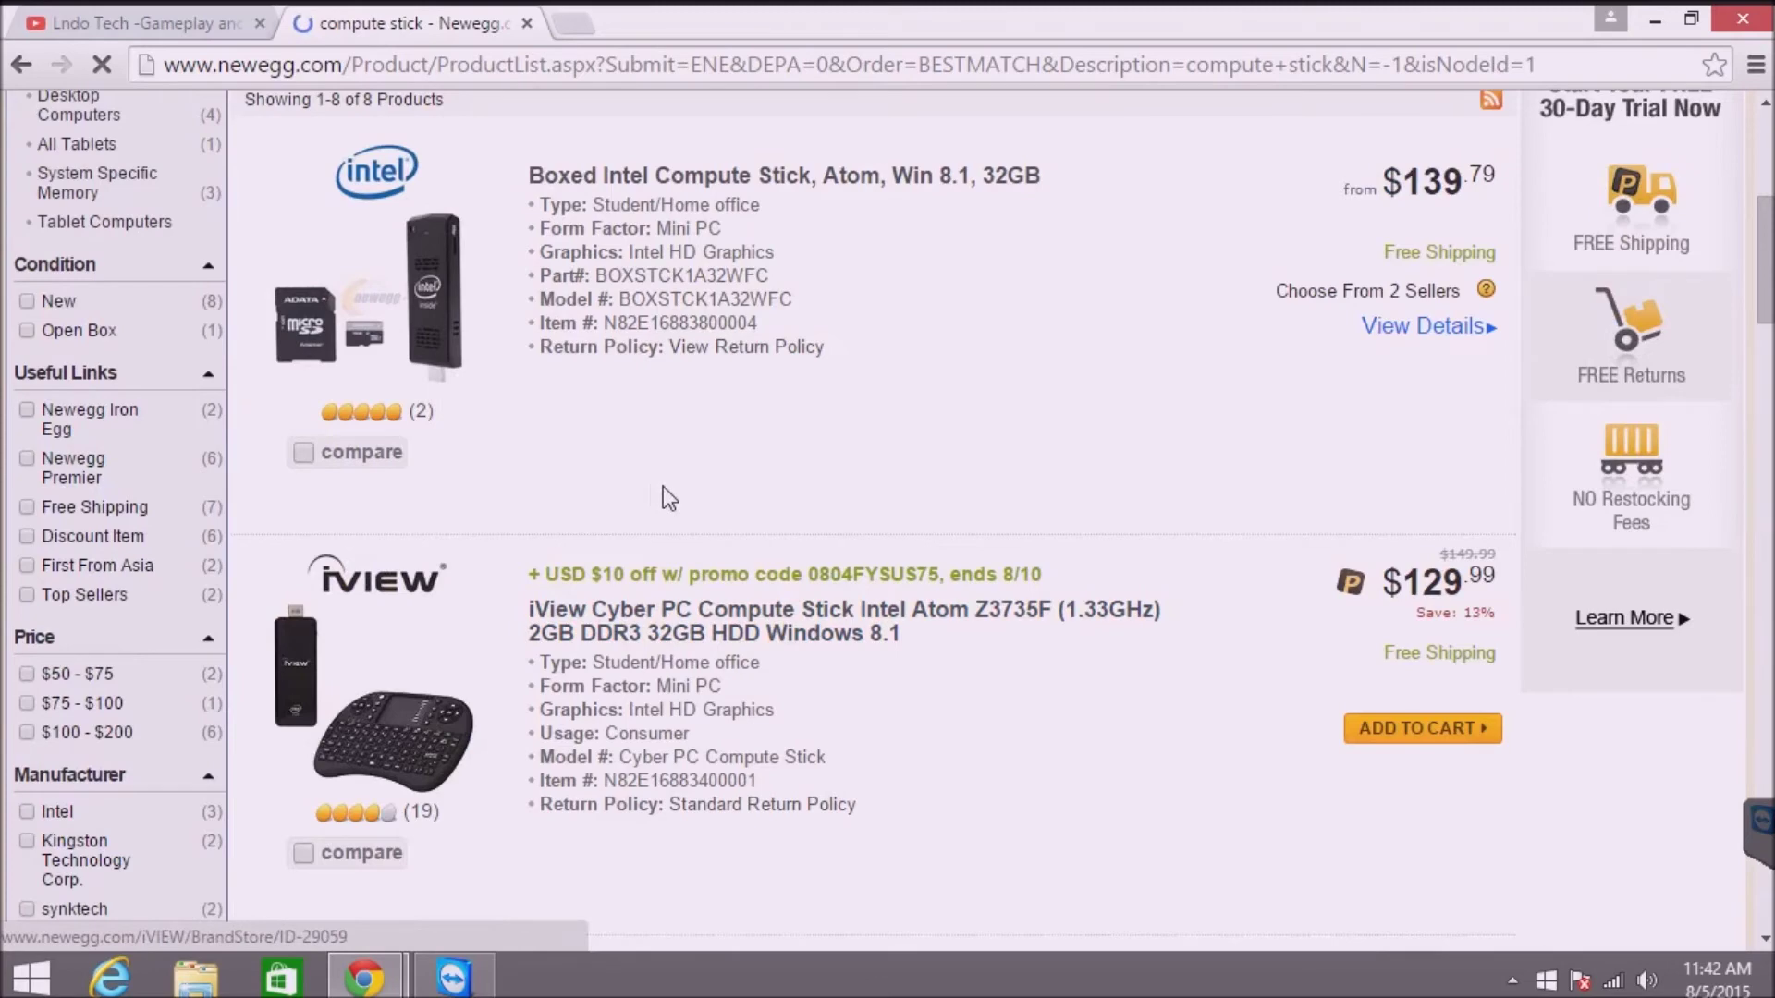
scroll(663, 487, "down", 2)
scroll(554, 443, "down", 1)
scroll(363, 347, "up", 3)
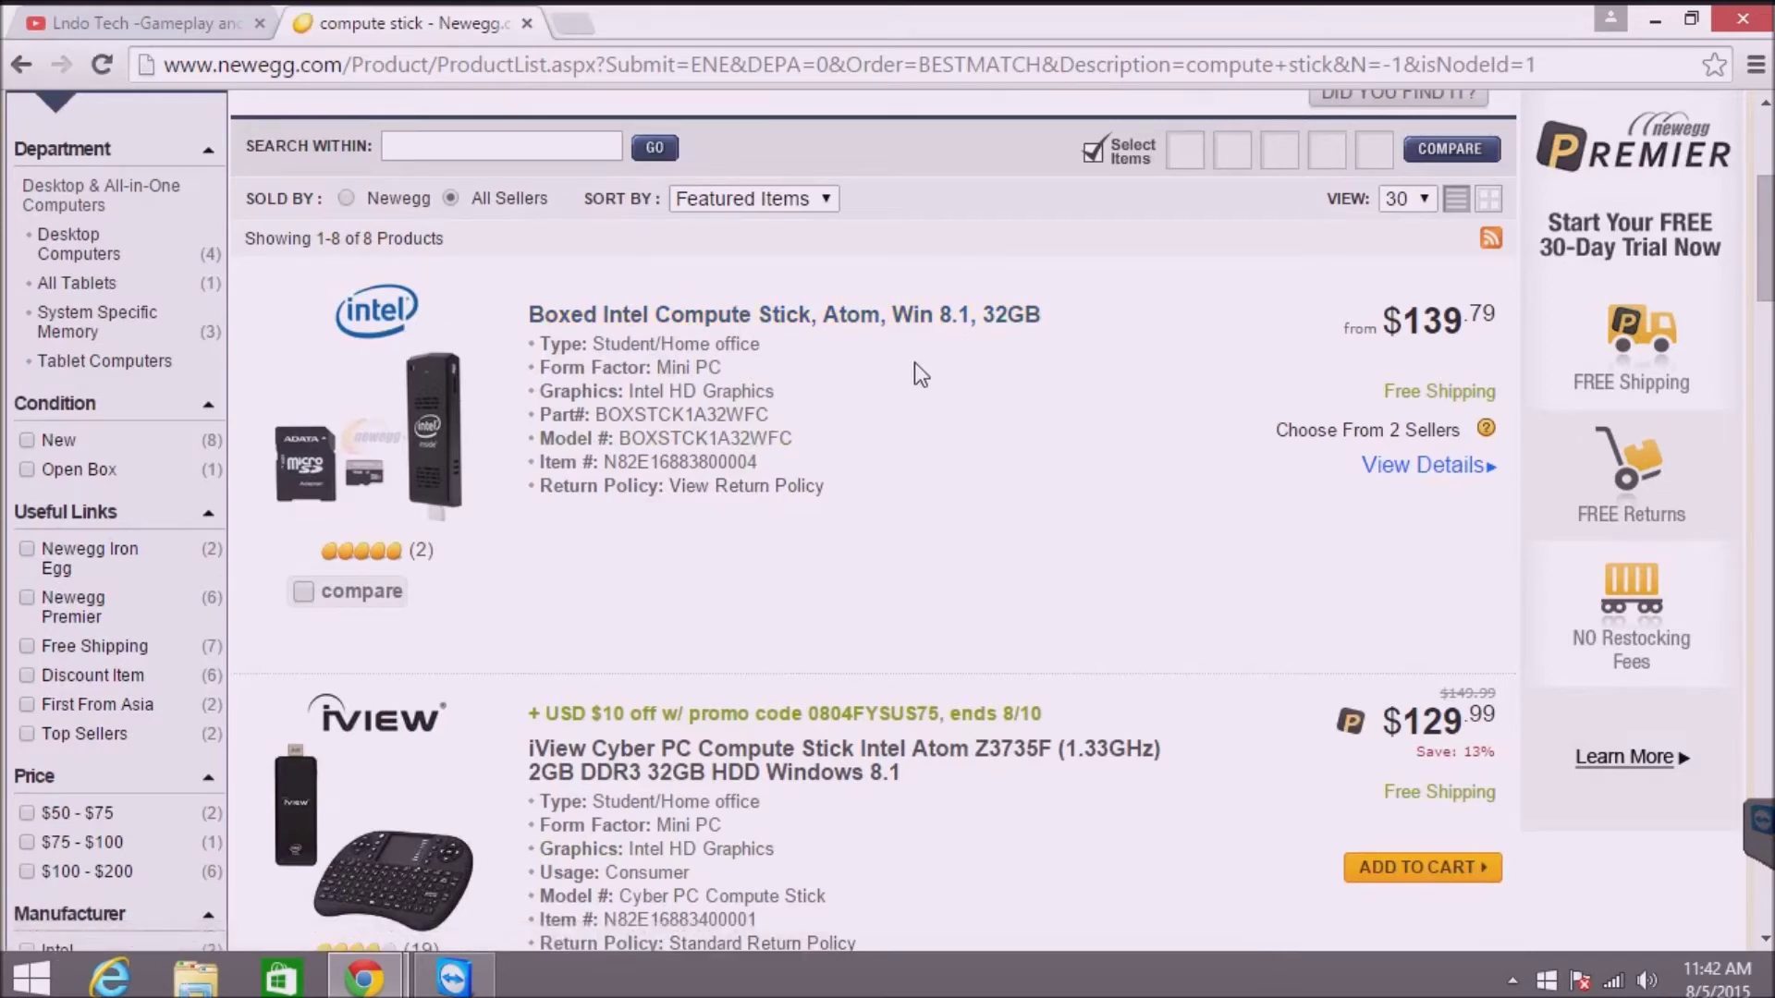
scroll(901, 369, "down", 1)
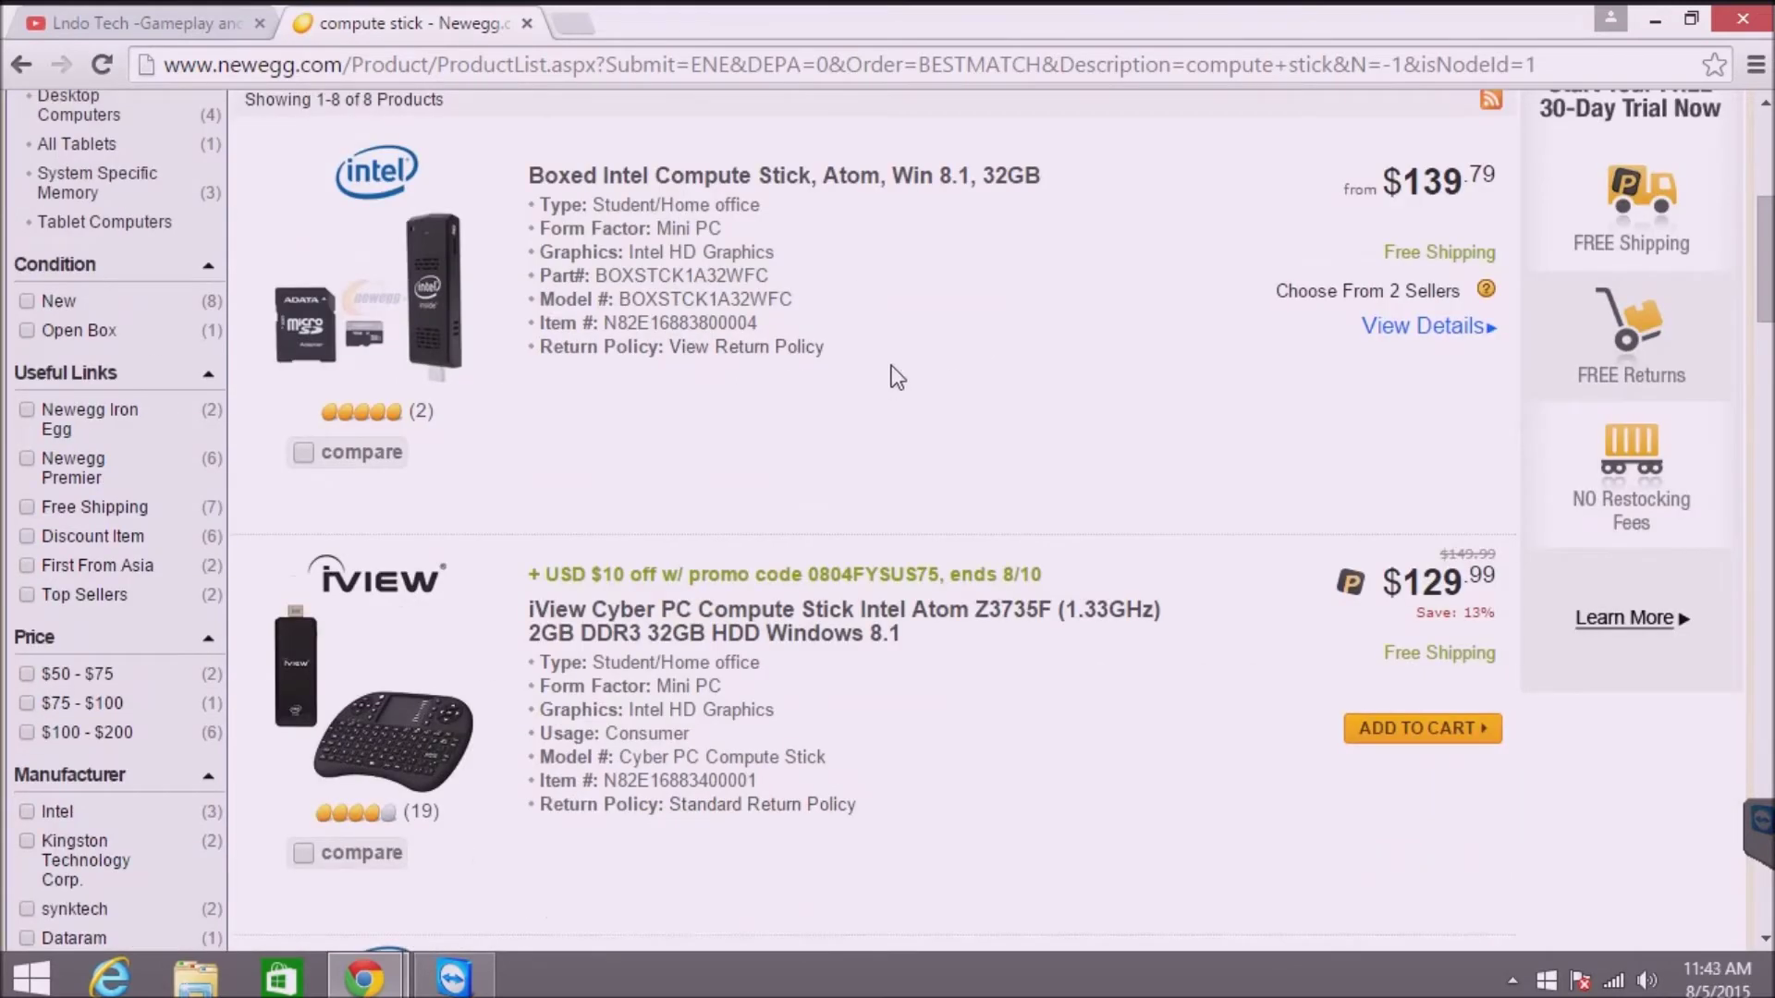
scroll(892, 365, "down", 1)
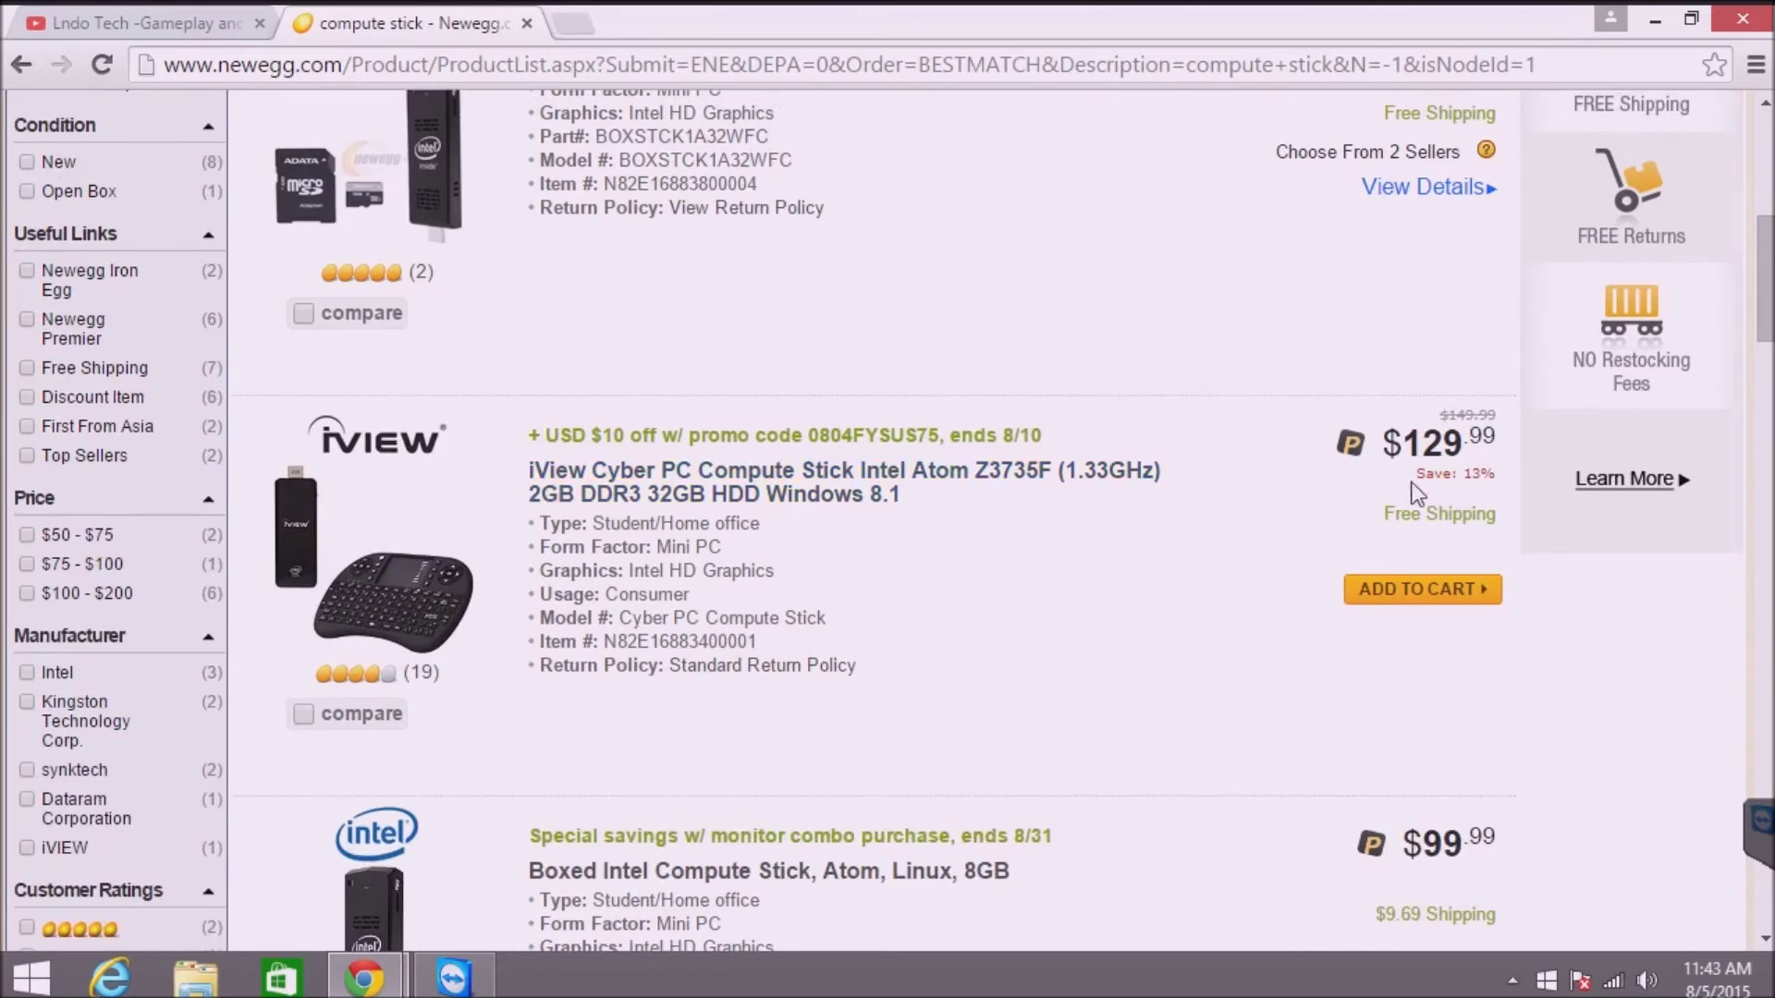
scroll(1303, 537, "down", 1)
scroll(1284, 676, "down", 1)
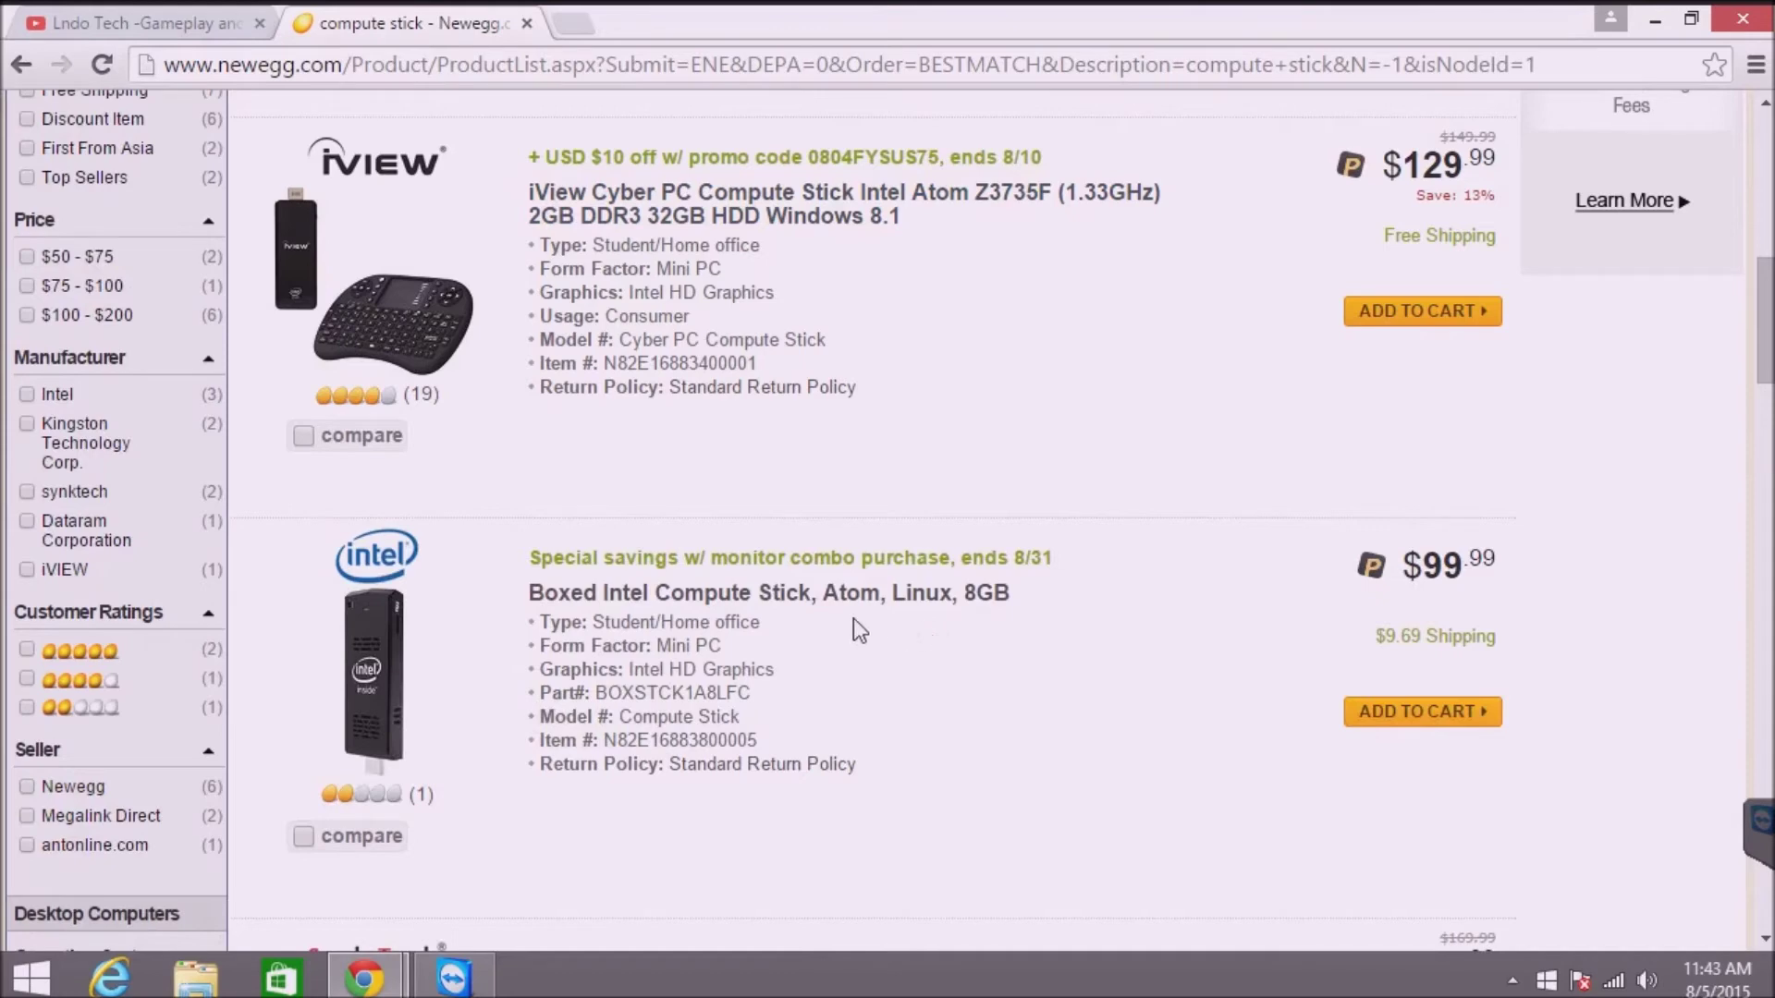
scroll(914, 622, "down", 2)
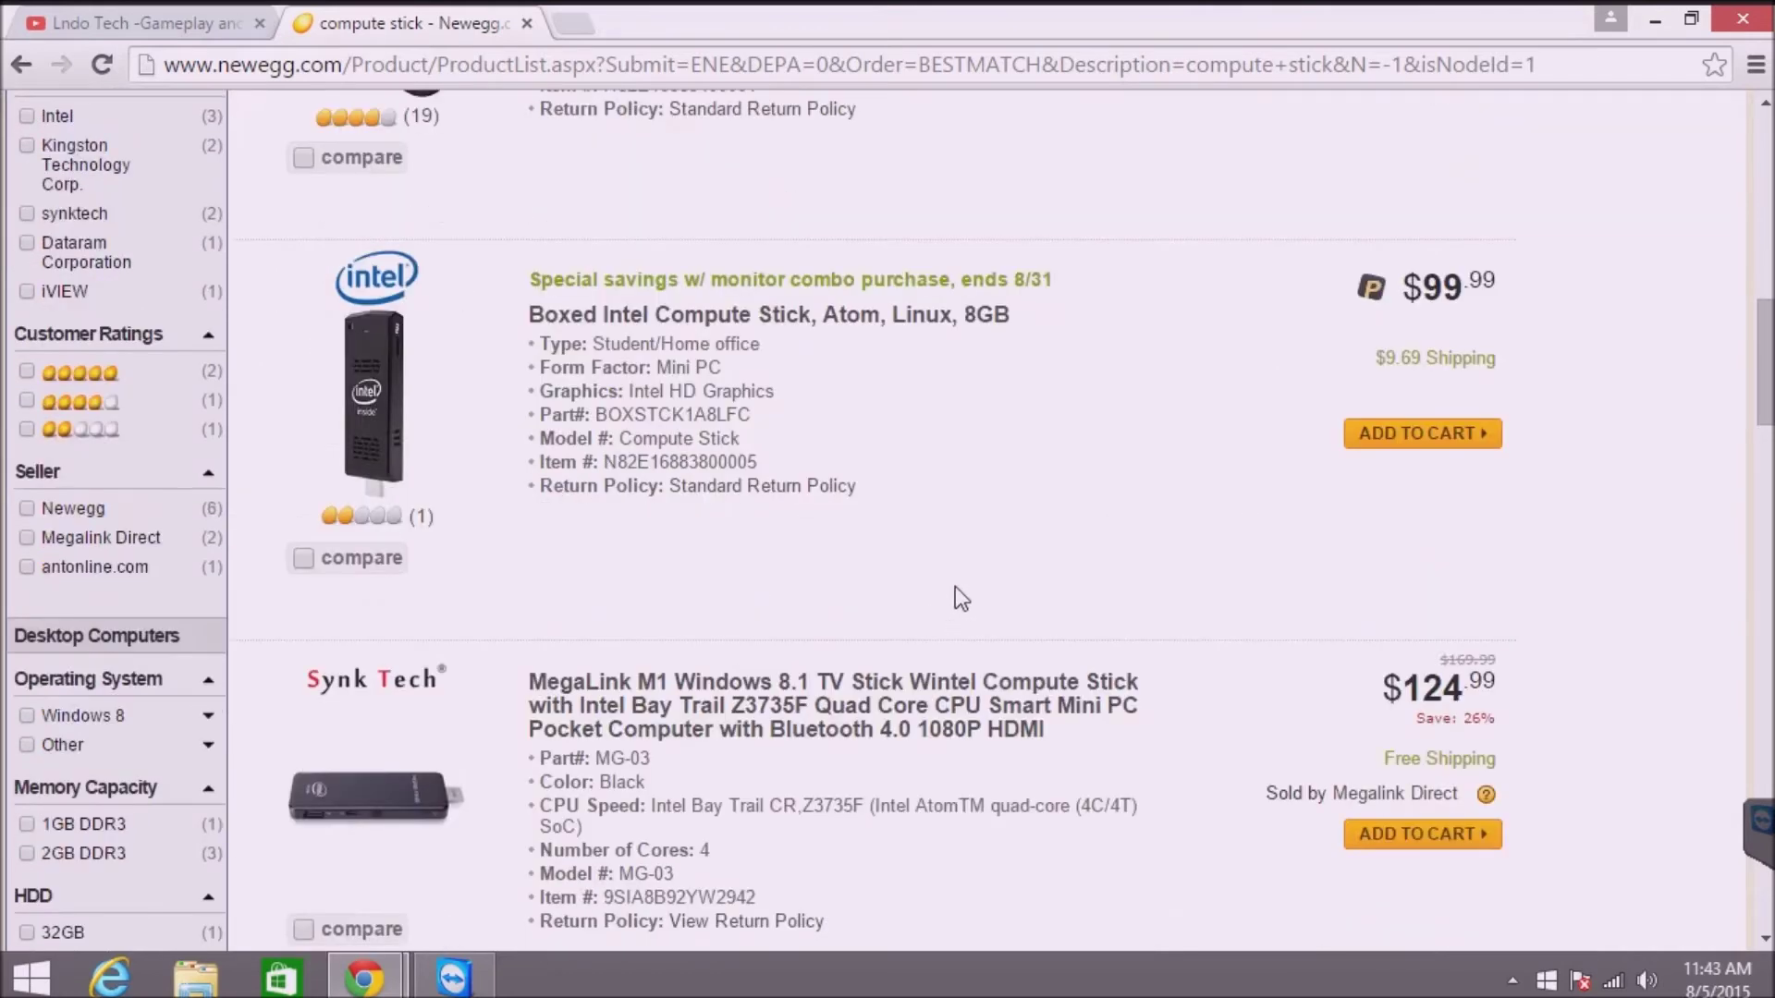
scroll(959, 582, "down", 1)
scroll(997, 637, "down", 1)
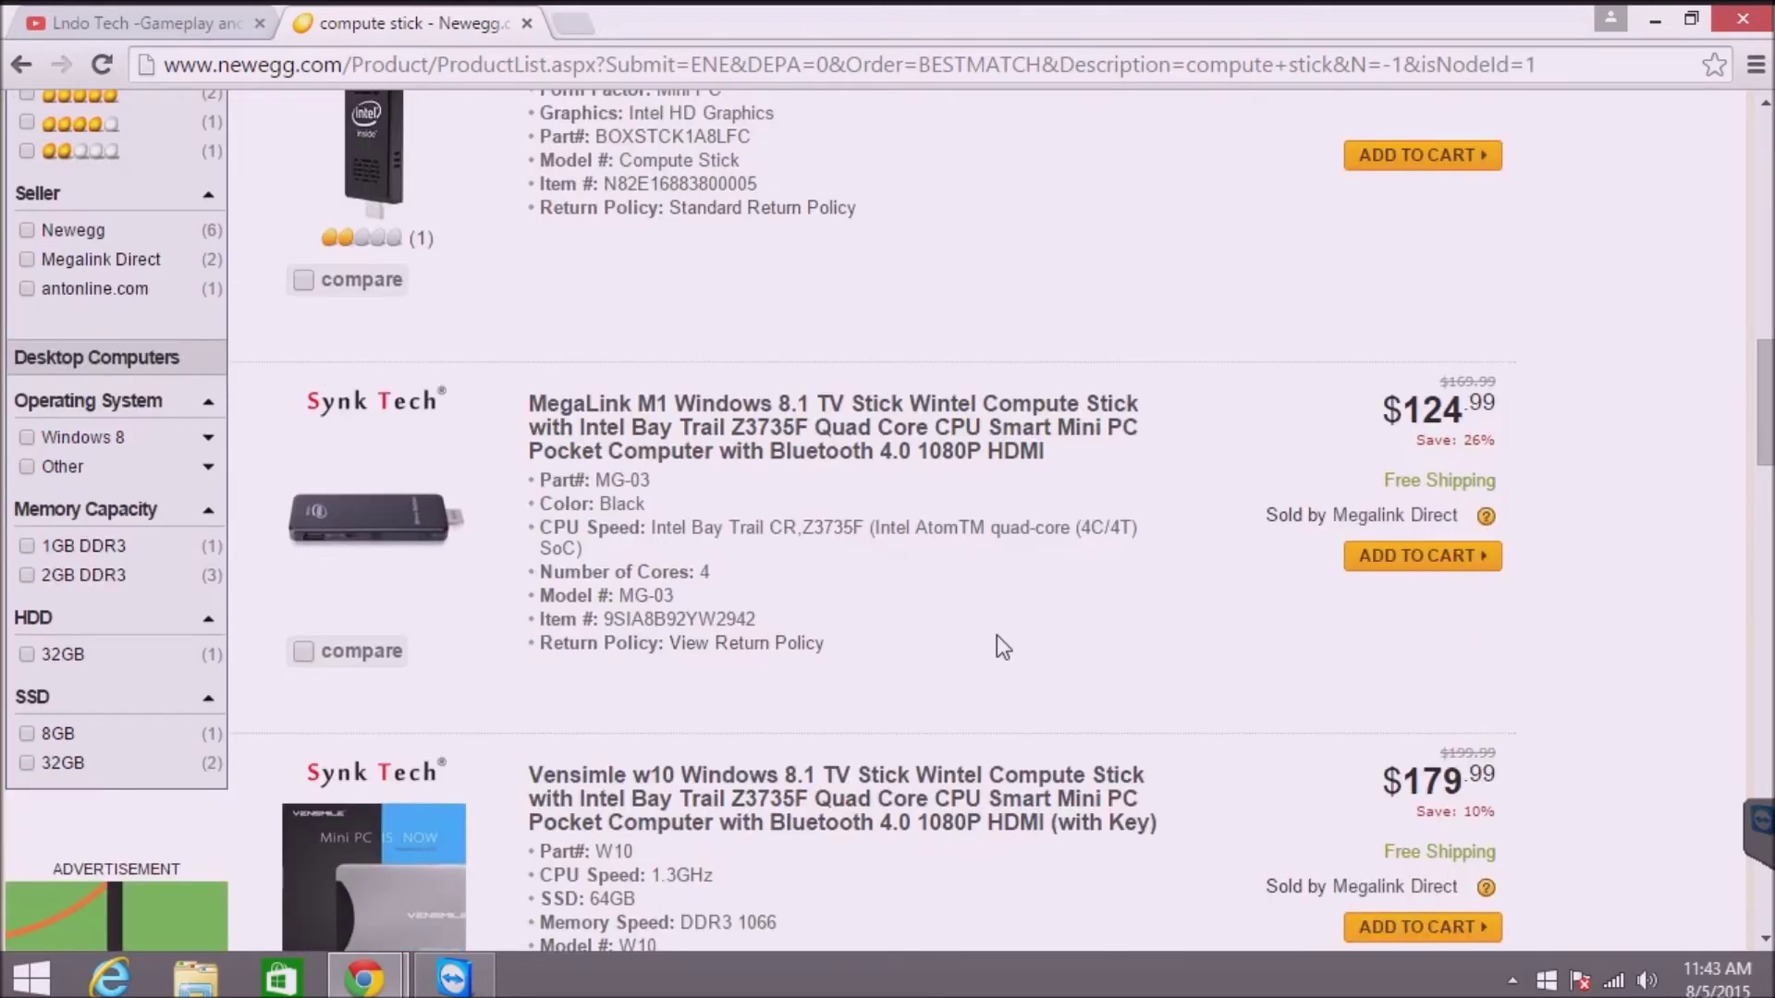
scroll(996, 635, "down", 1)
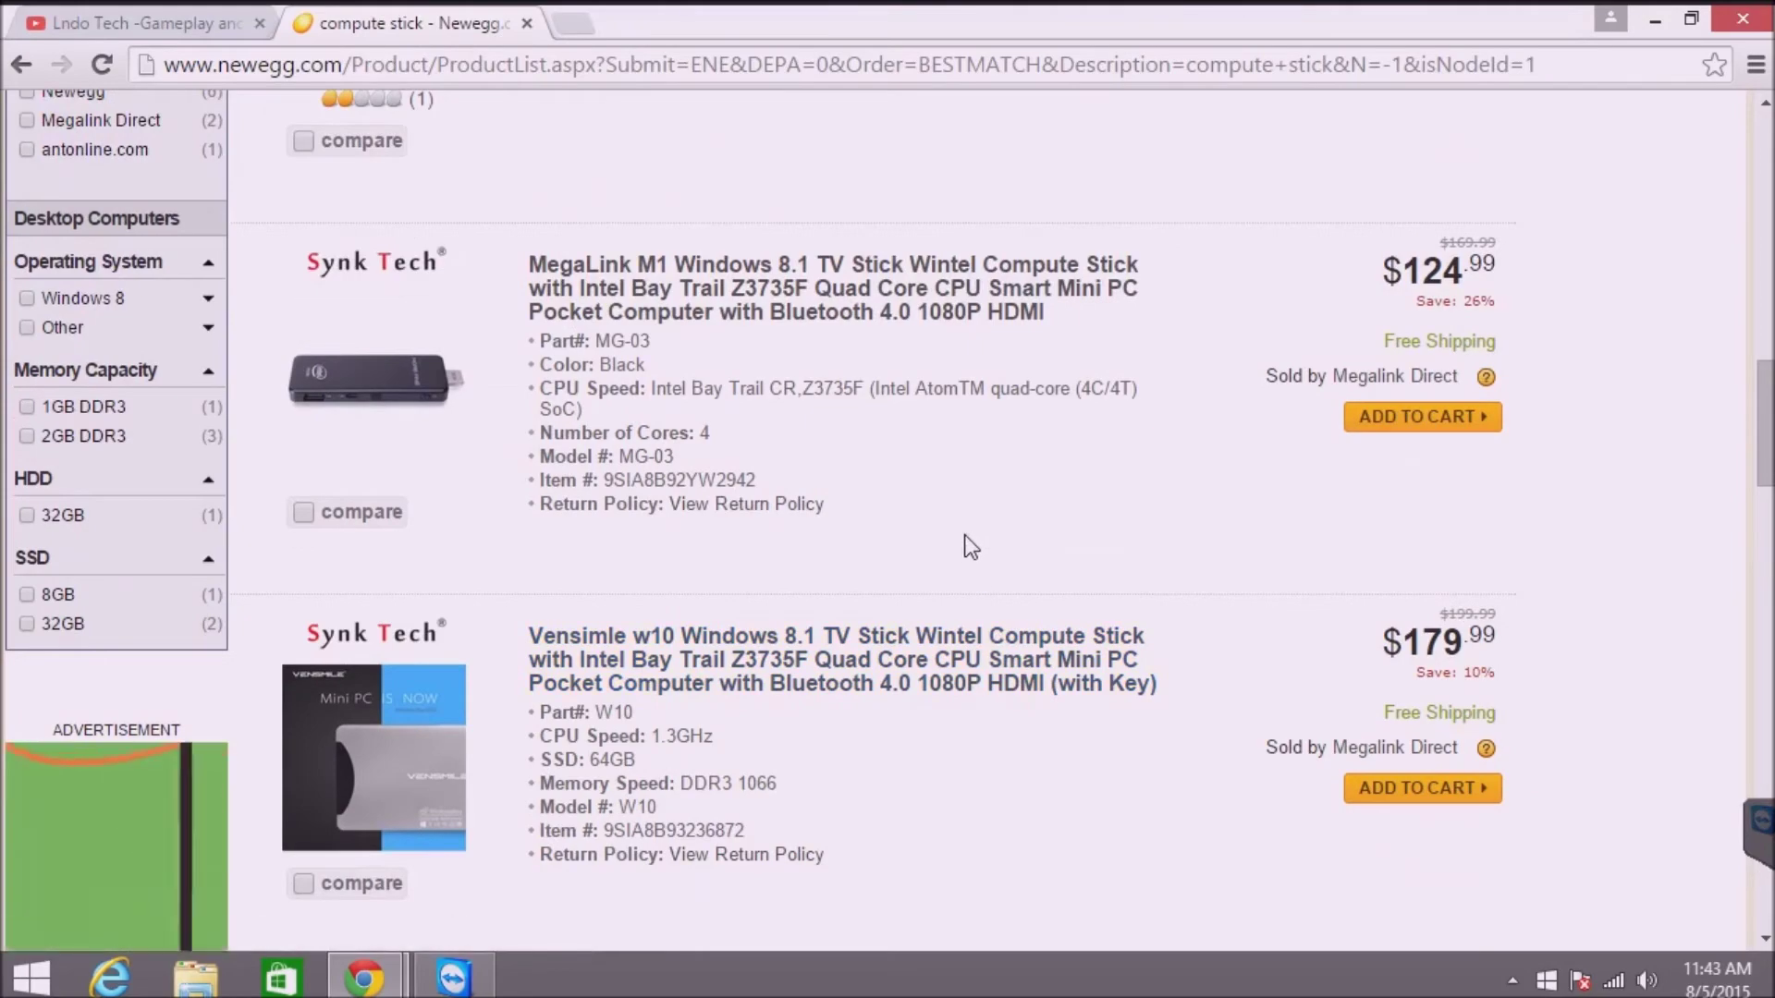
scroll(969, 545, "down", 3)
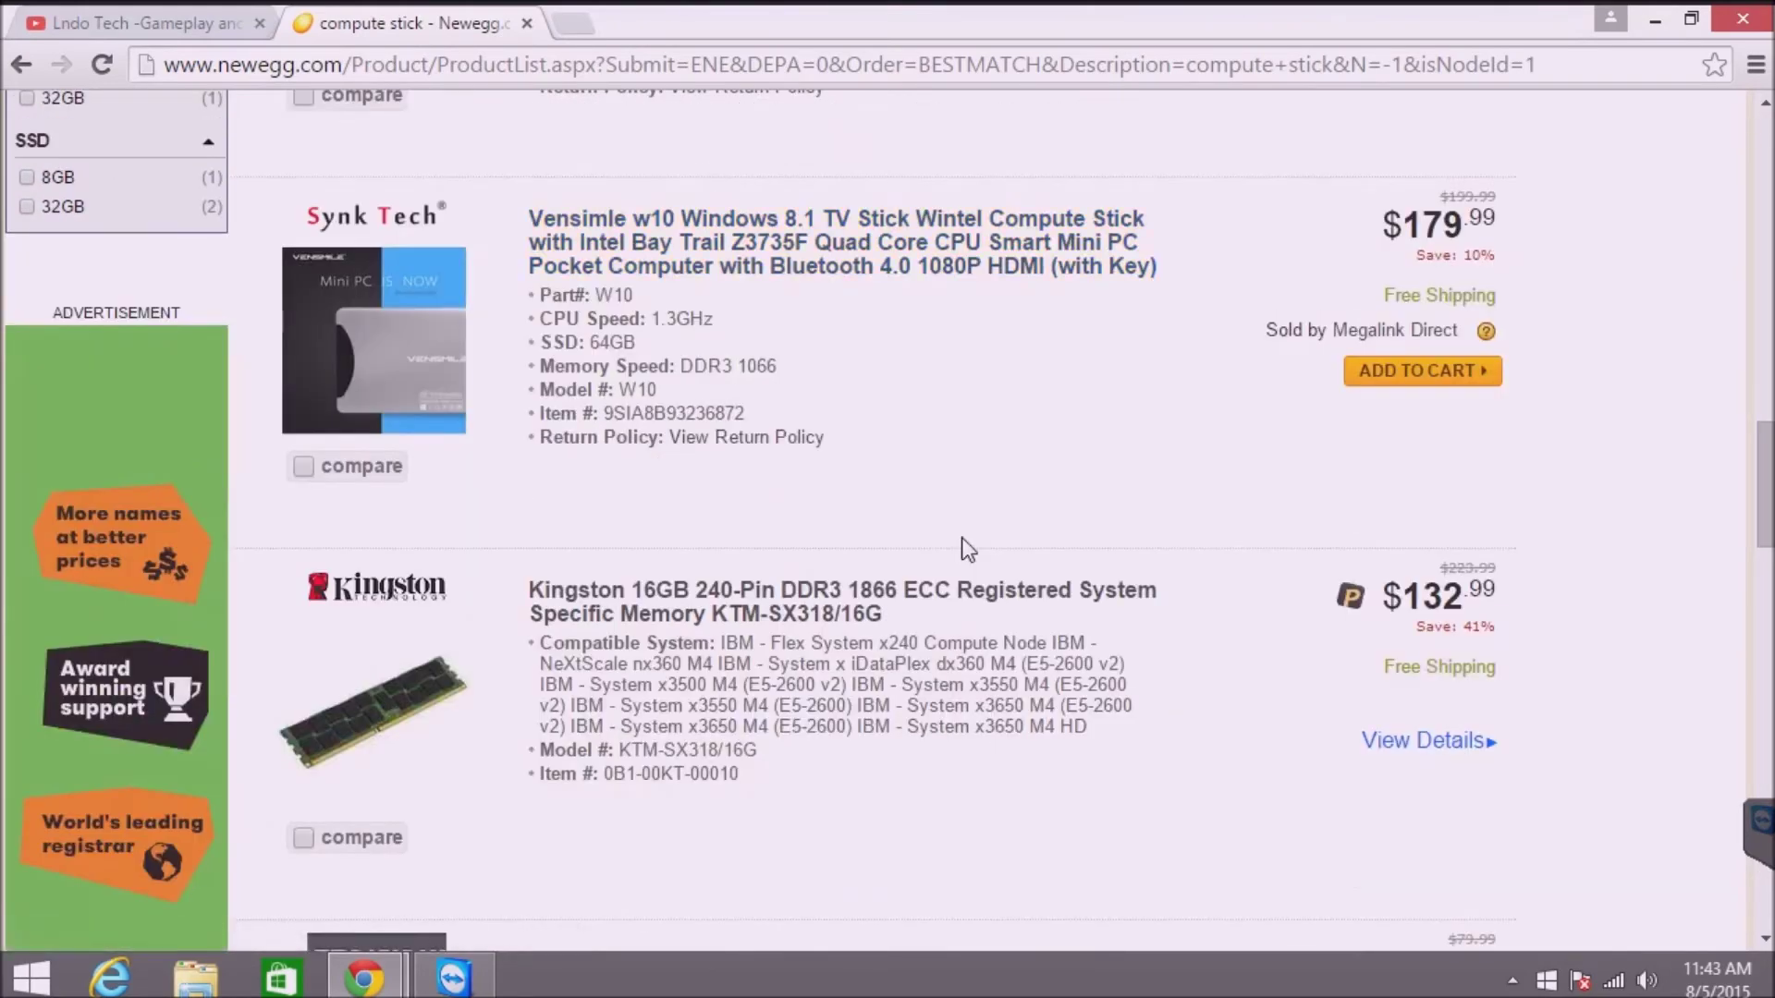
scroll(967, 552, "down", 3)
scroll(926, 527, "down", 5)
scroll(927, 519, "down", 4)
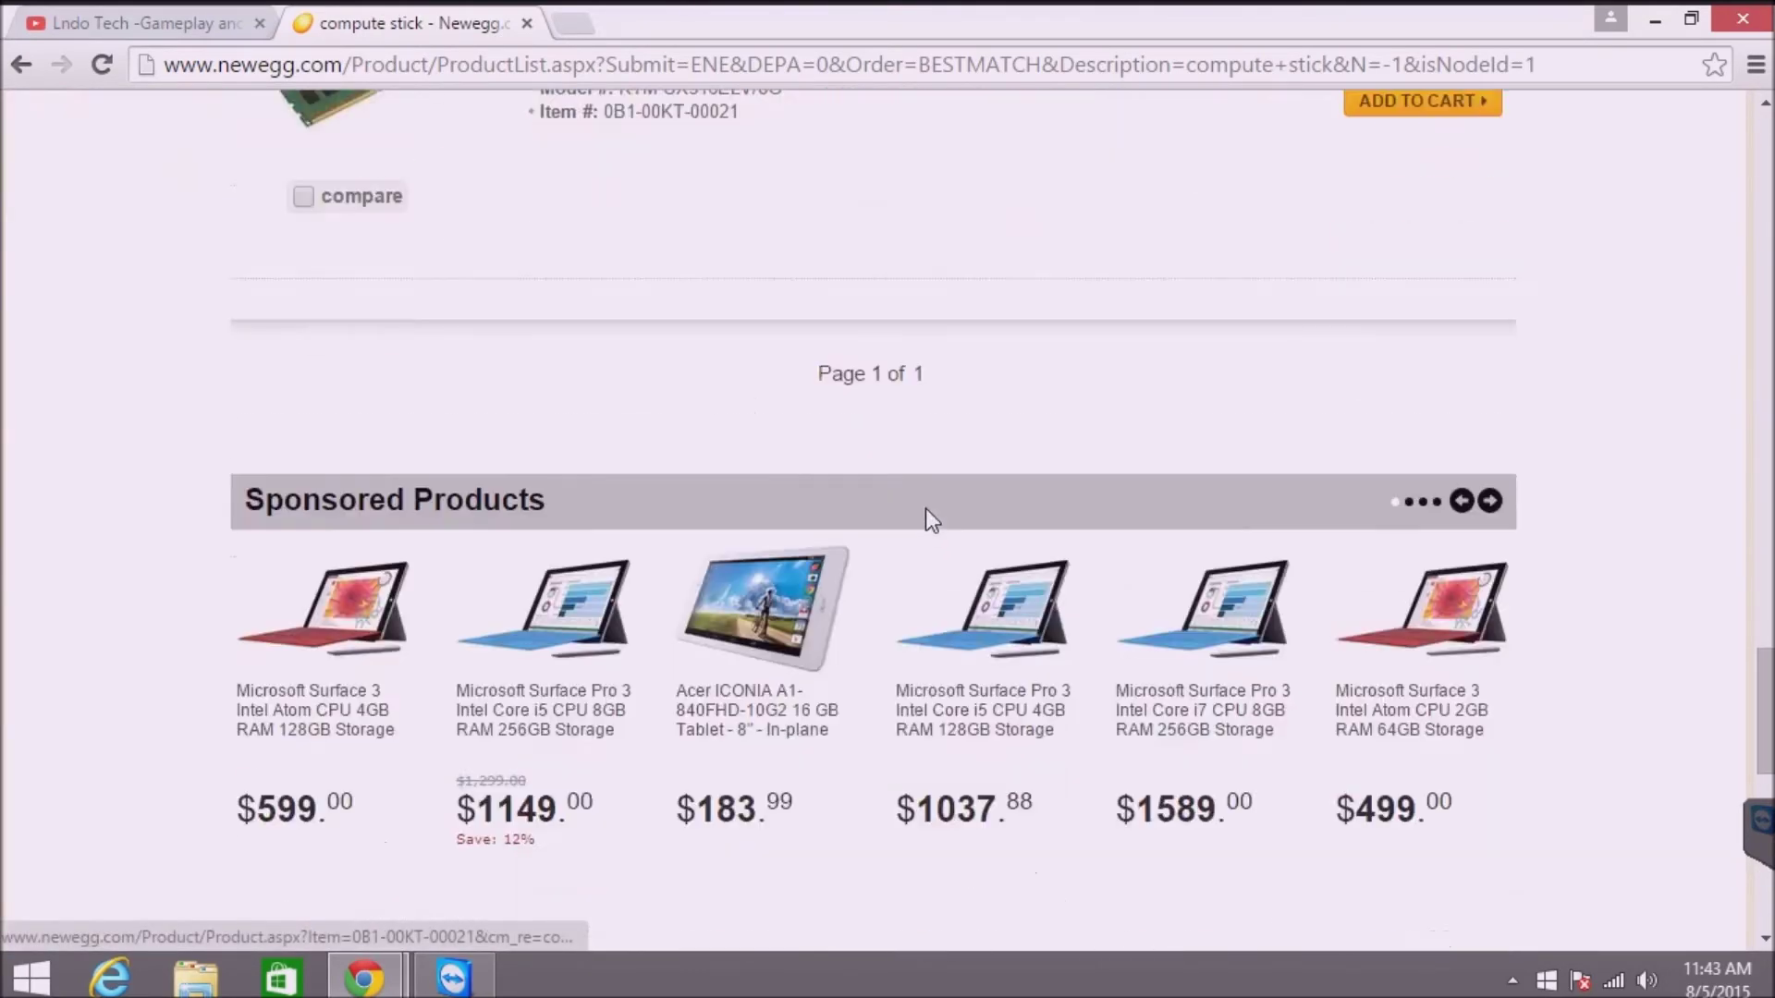
scroll(930, 525, "up", 8)
scroll(937, 532, "up", 5)
scroll(933, 531, "up", 3)
scroll(933, 532, "up", 3)
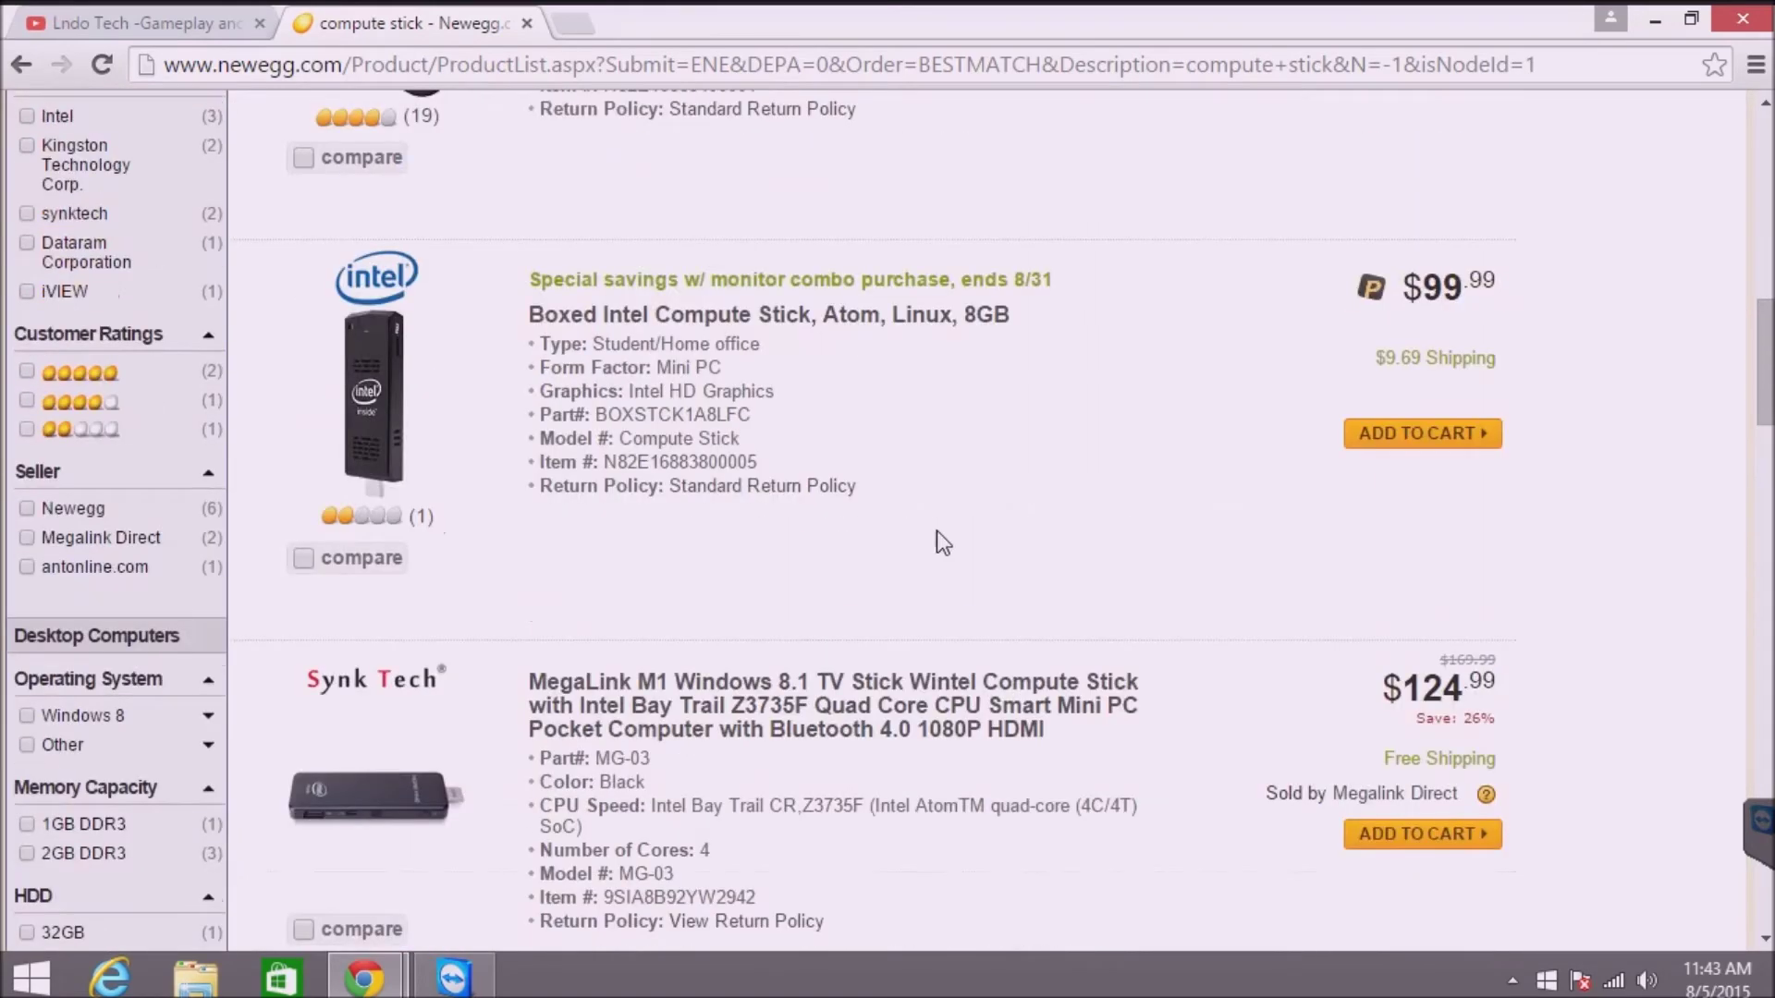
scroll(937, 532, "up", 2)
scroll(936, 531, "up", 2)
scroll(936, 531, "up", 2)
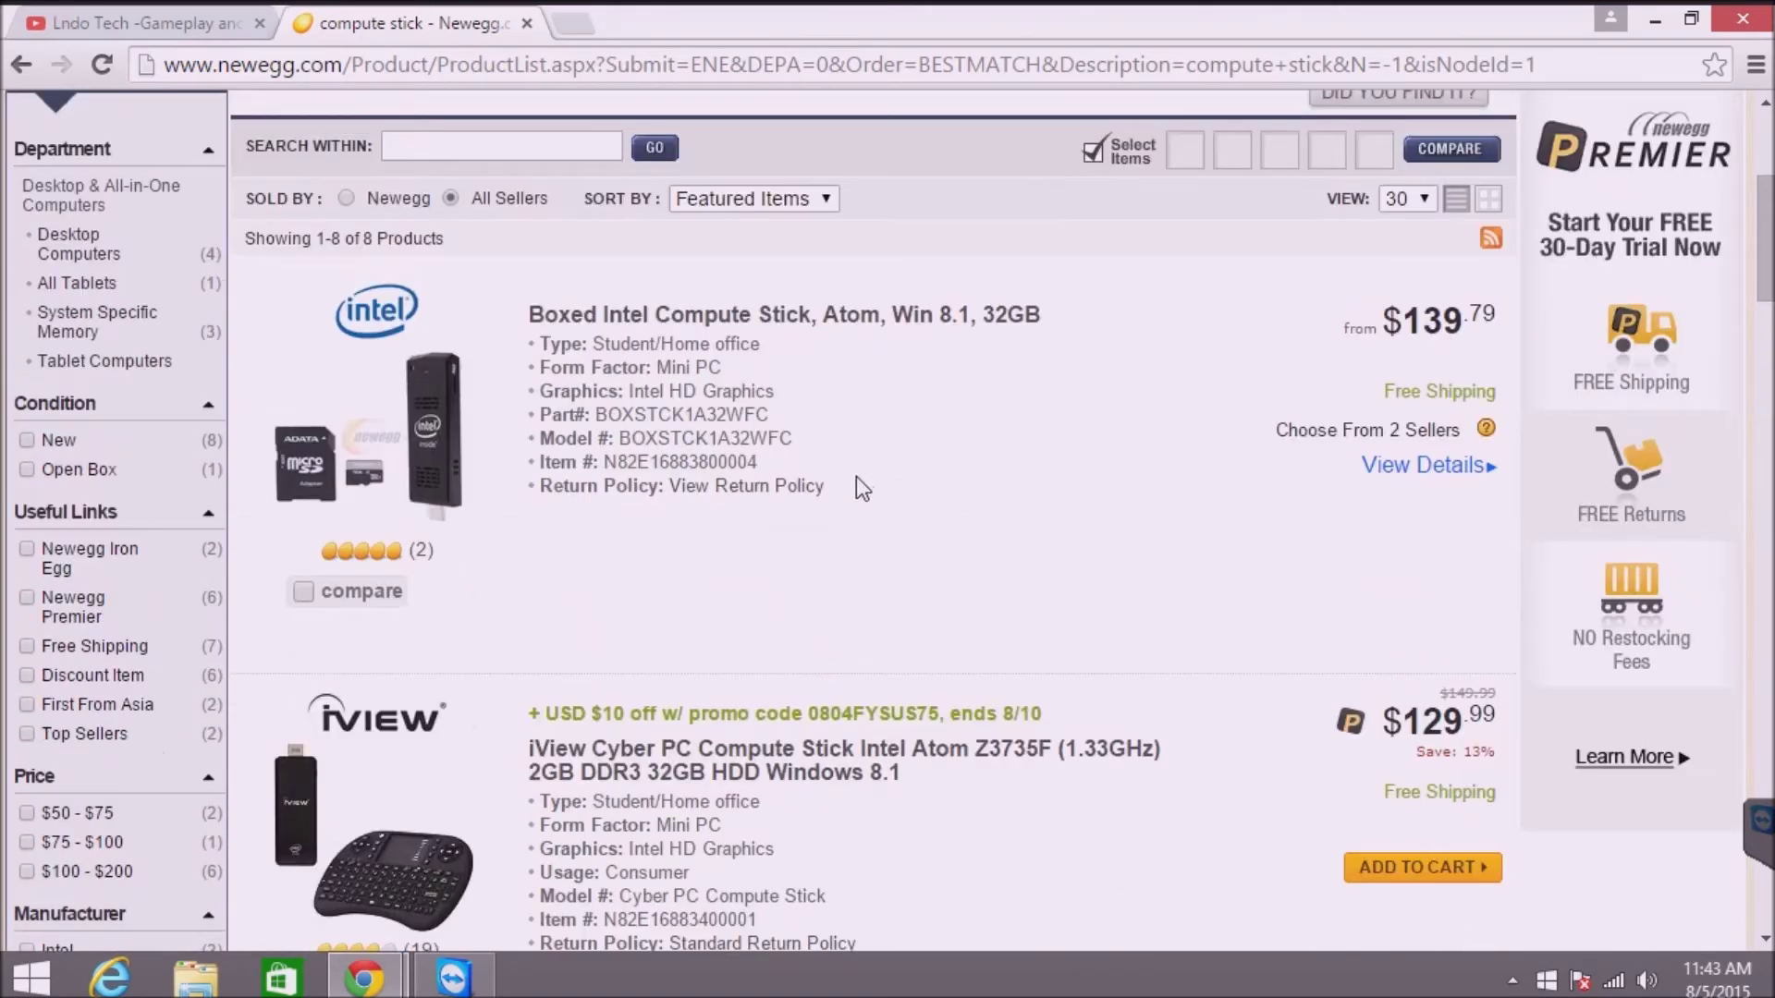
scroll(916, 520, "down", 2)
scroll(860, 486, "down", 2)
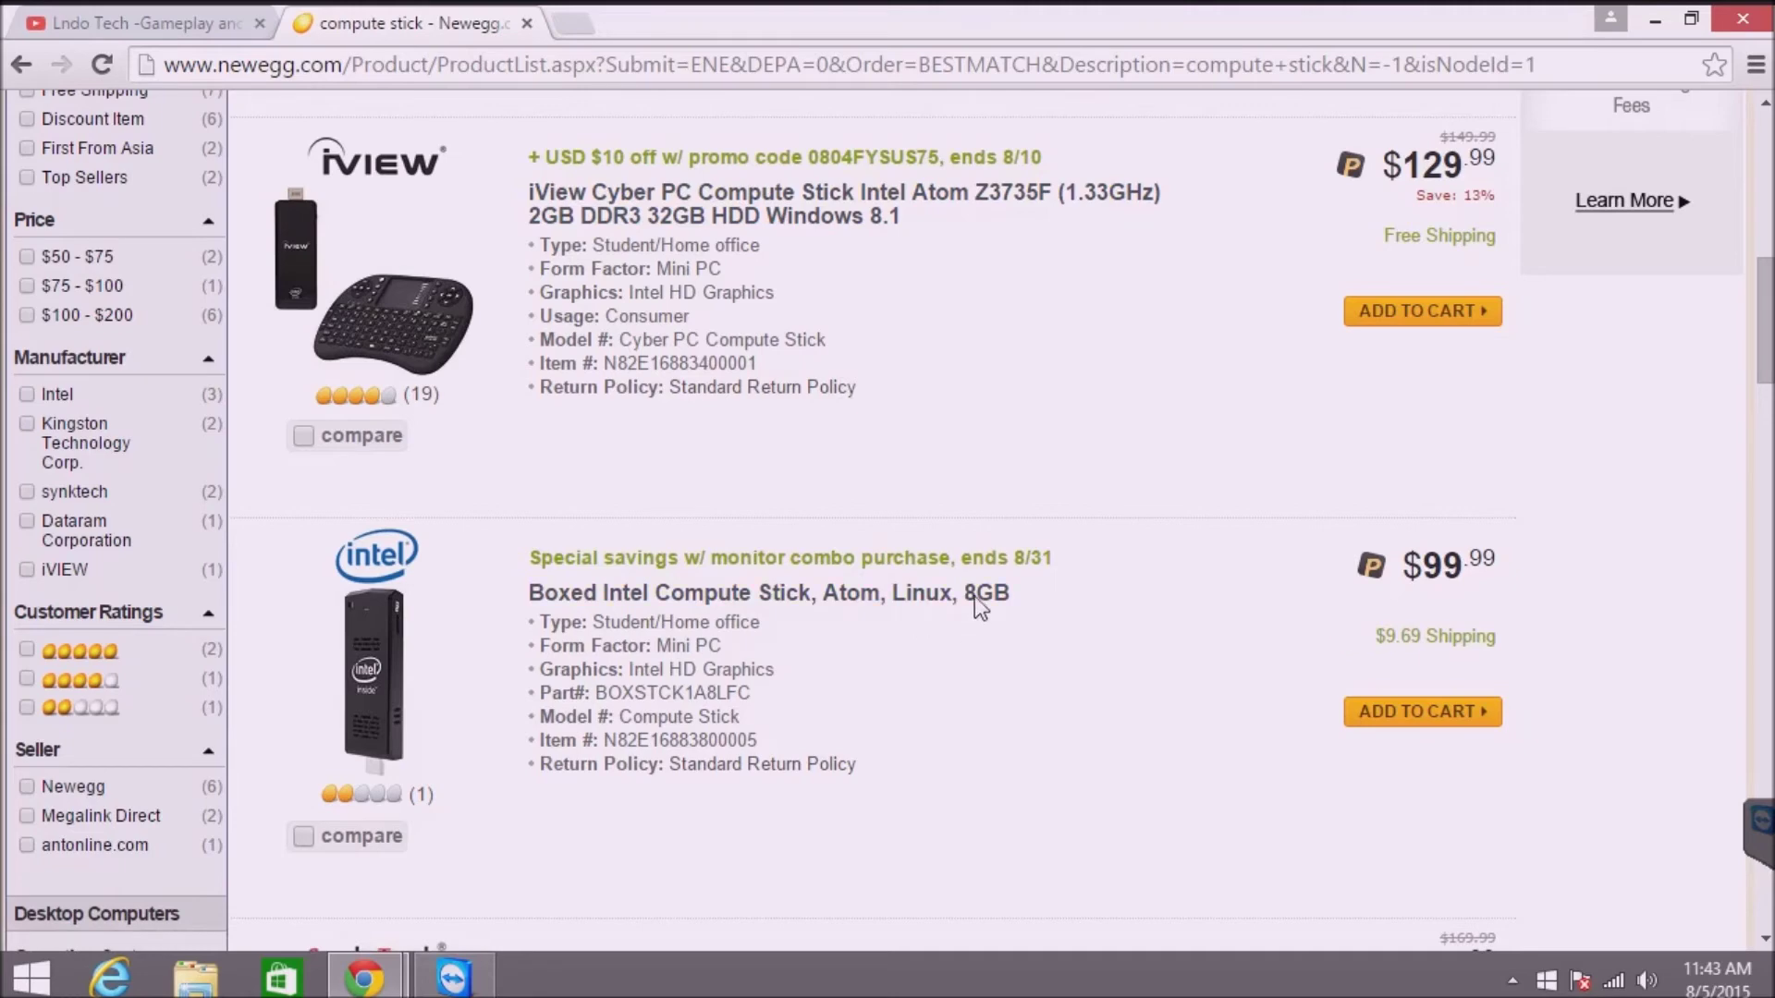
scroll(887, 325, "up", 2)
scroll(895, 336, "up", 3)
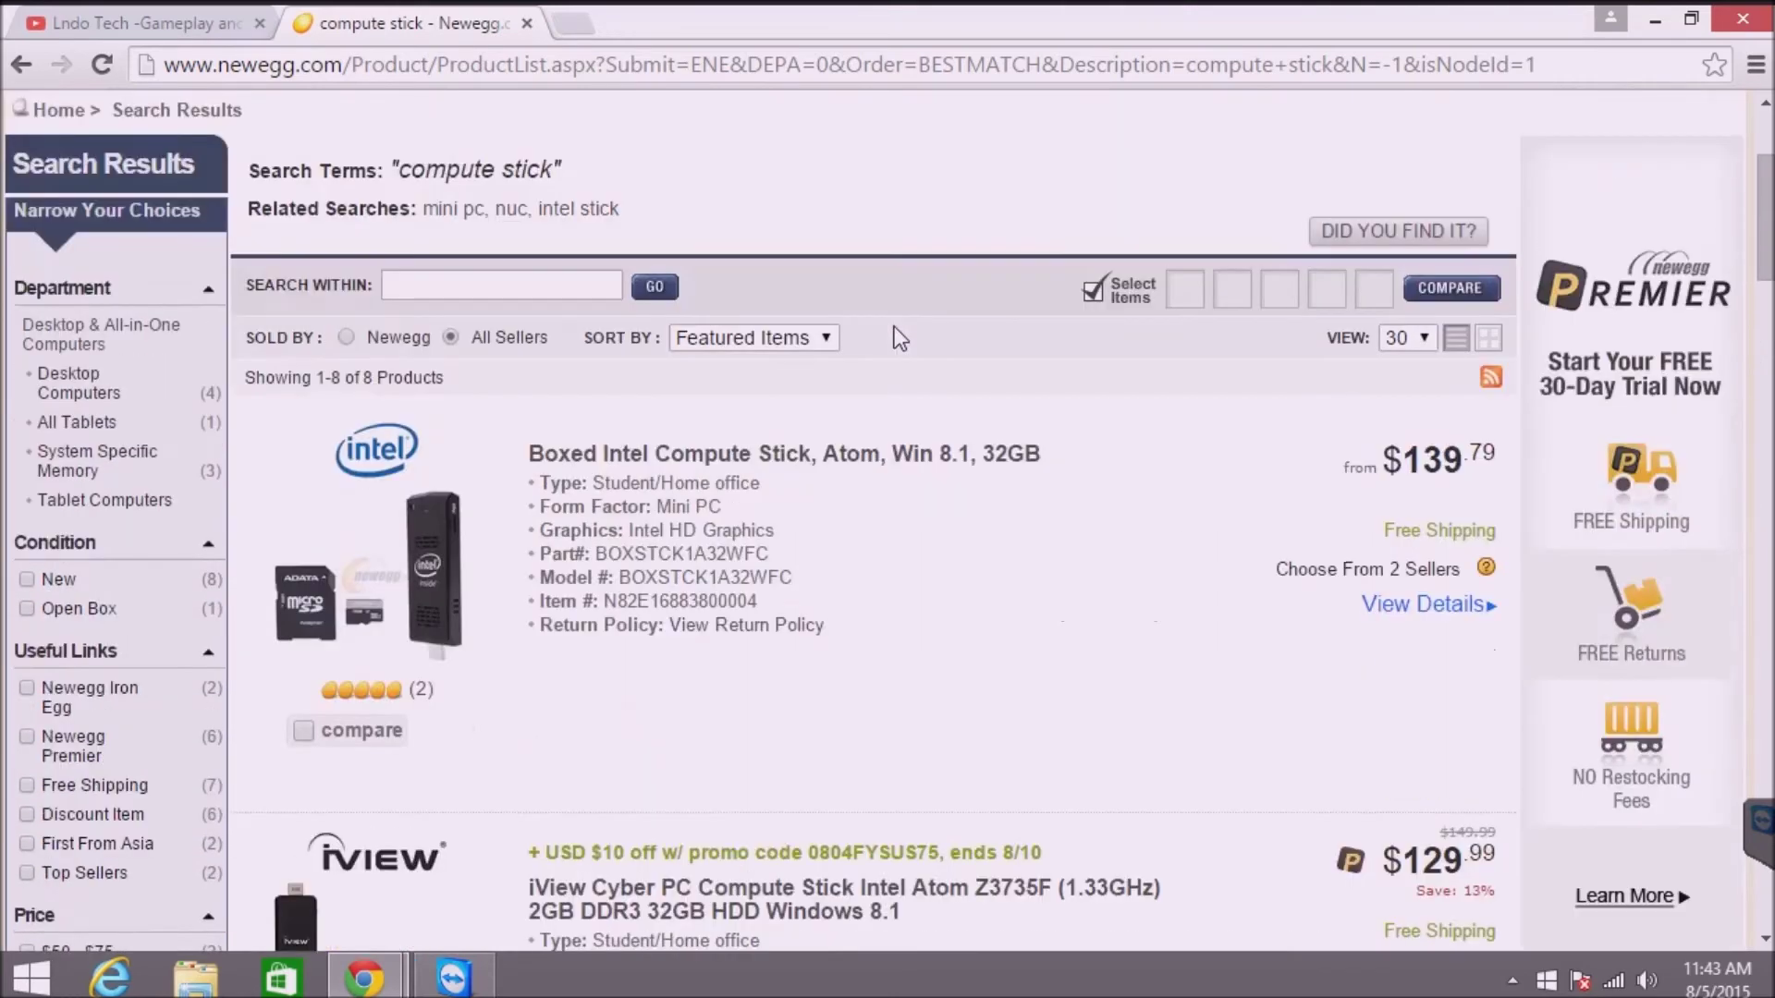
scroll(894, 337, "up", 1)
scroll(887, 353, "up", 1)
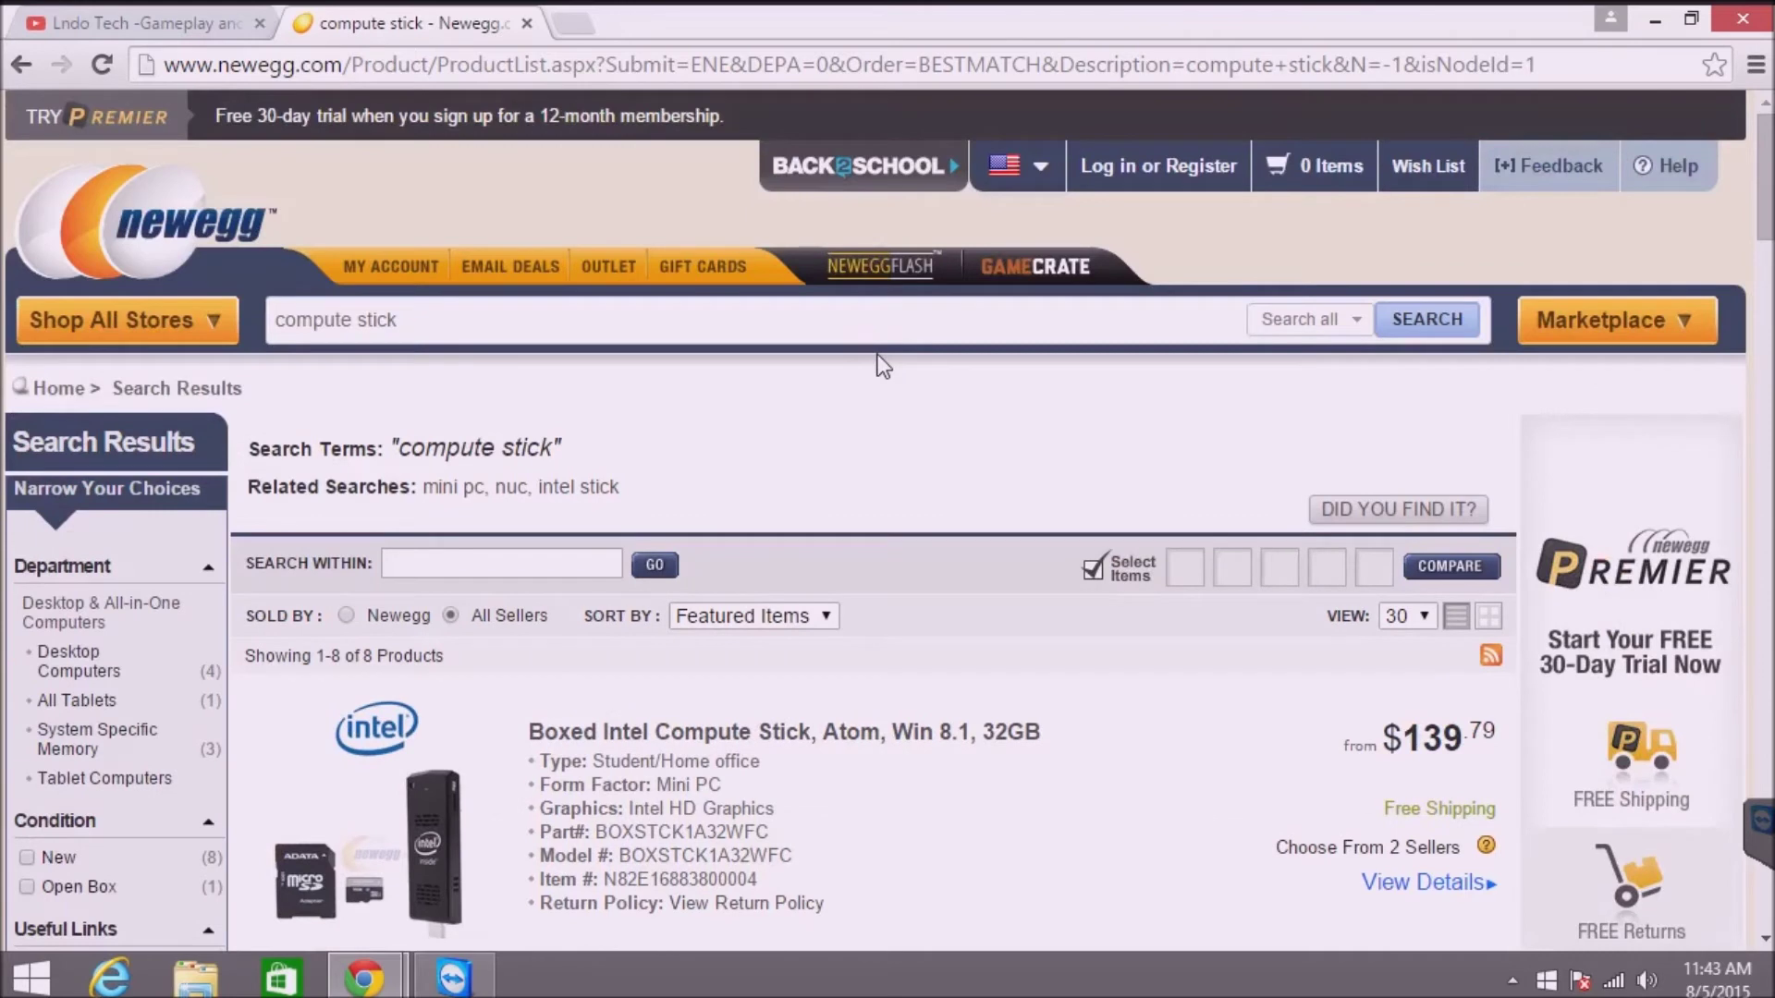